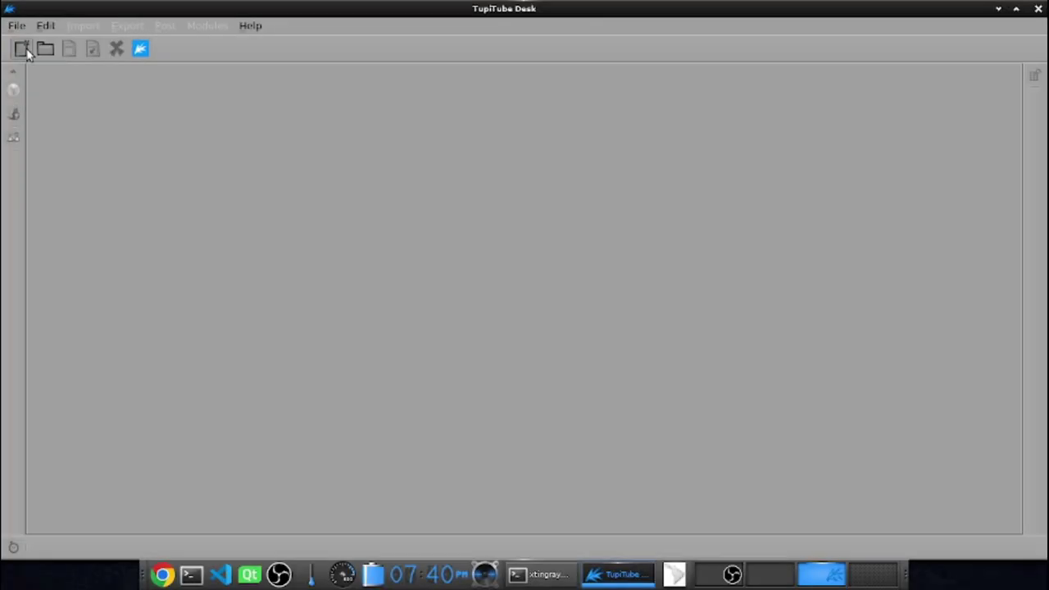
# Create the project my_project and set its canvas to 1080 Full HD Vertical (1080x1920).
pyautogui.click(21, 48)
pyautogui.click(632, 431)
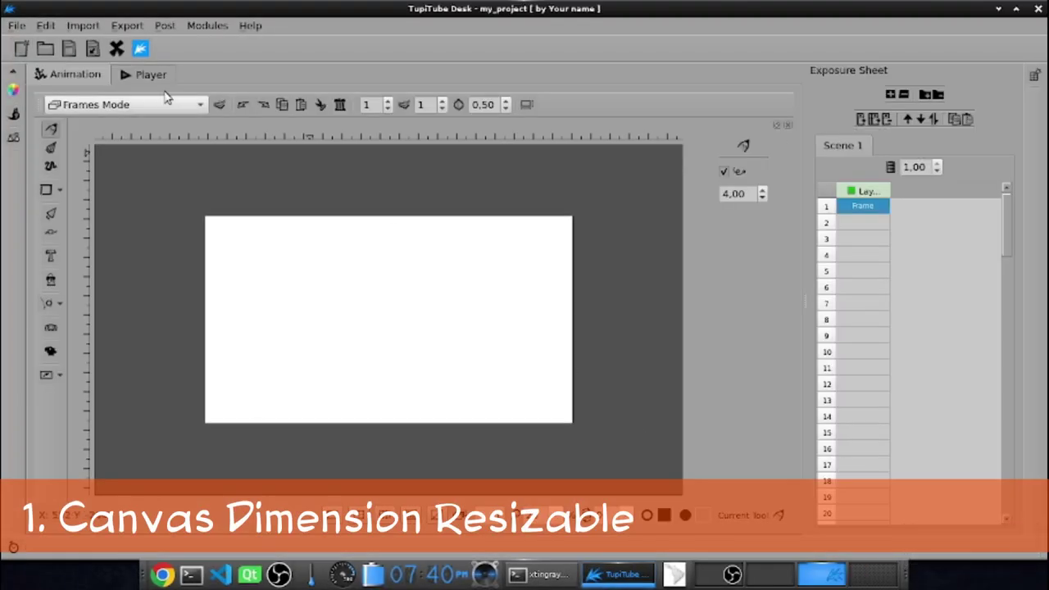
pyautogui.click(48, 27)
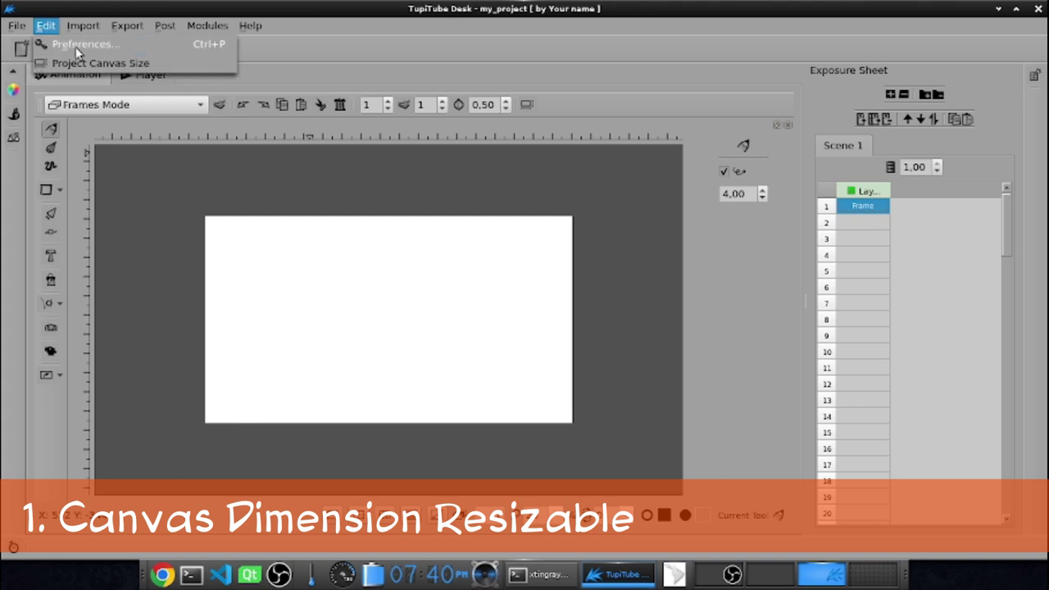
pyautogui.click(172, 64)
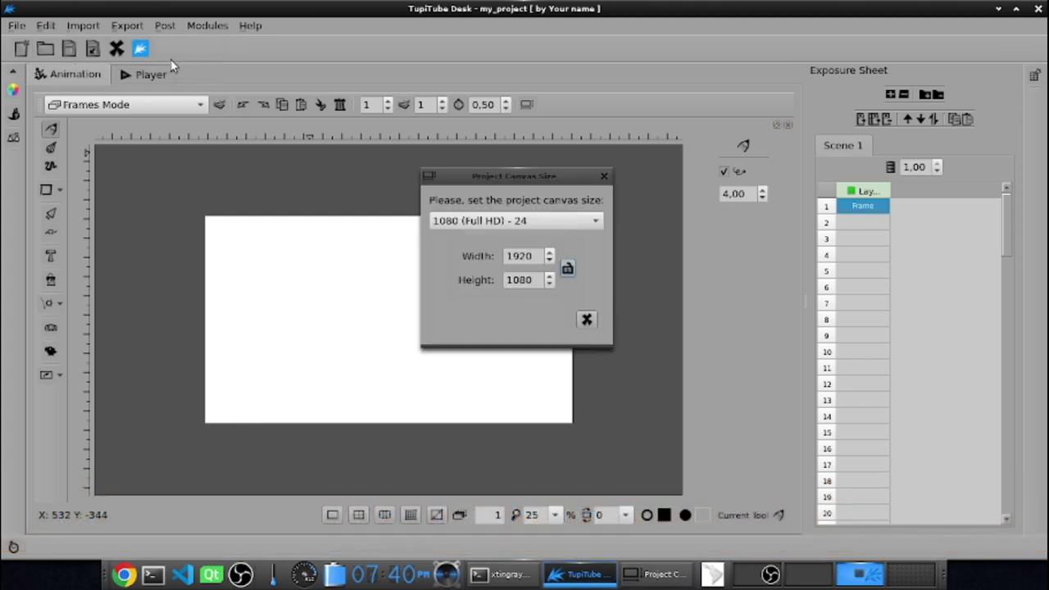
pyautogui.click(570, 220)
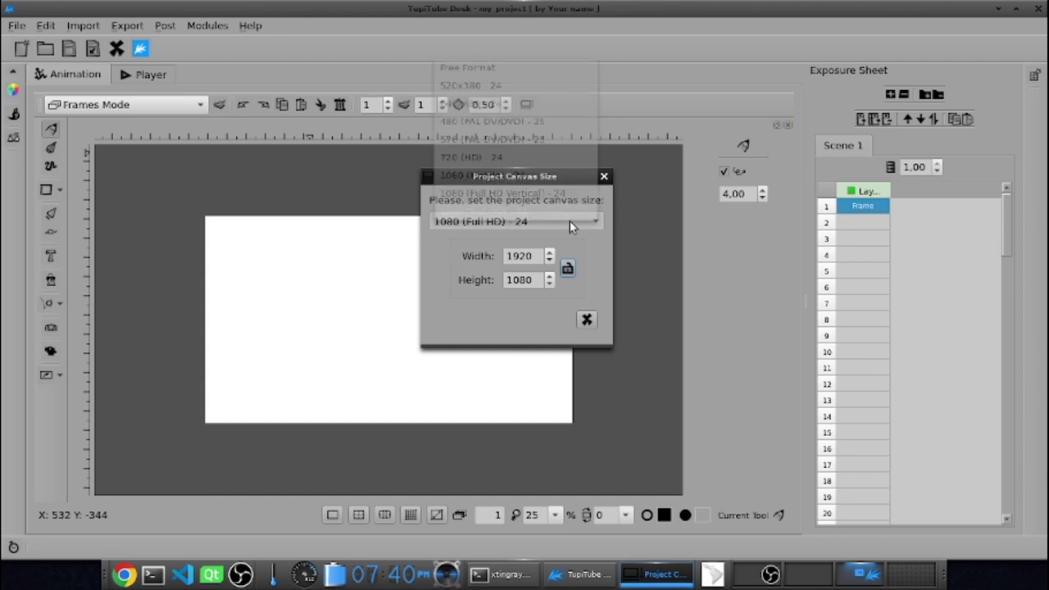
pyautogui.click(566, 203)
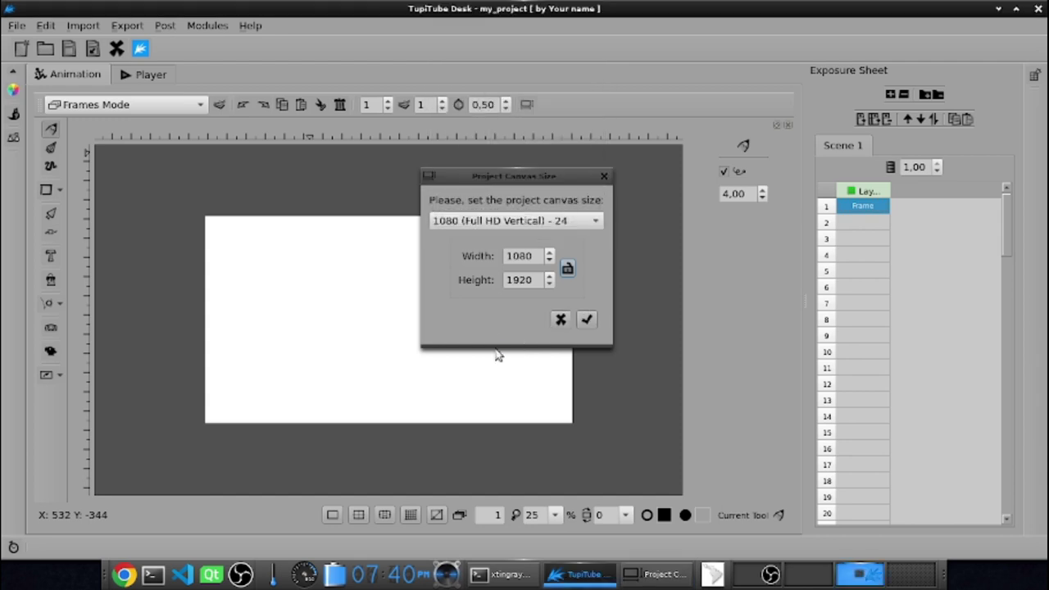
pyautogui.click(588, 321)
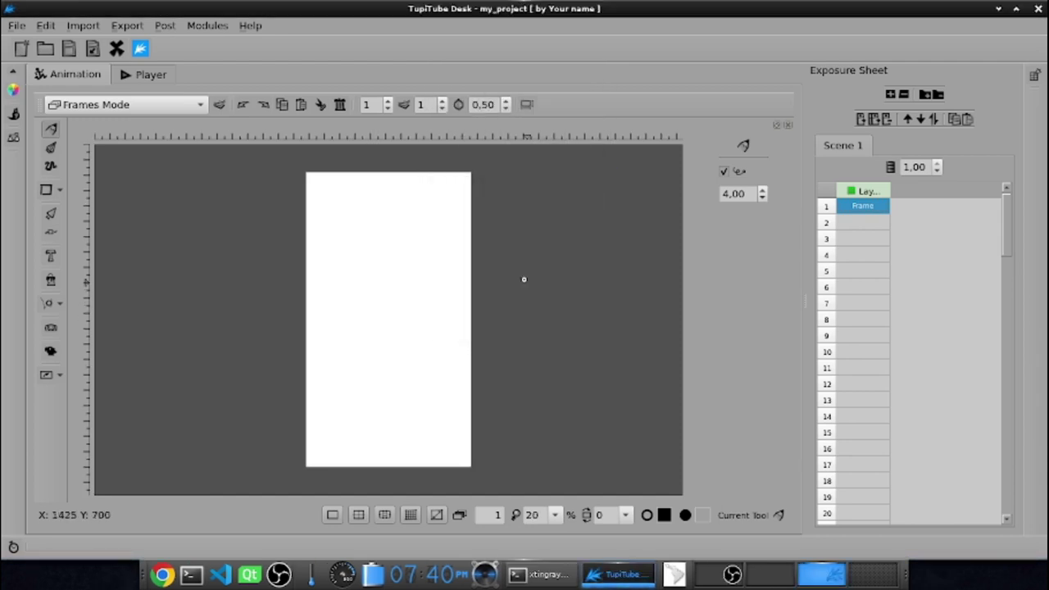
# Change the canvas size to the 720 HD preset (1280x720).
pyautogui.click(45, 26)
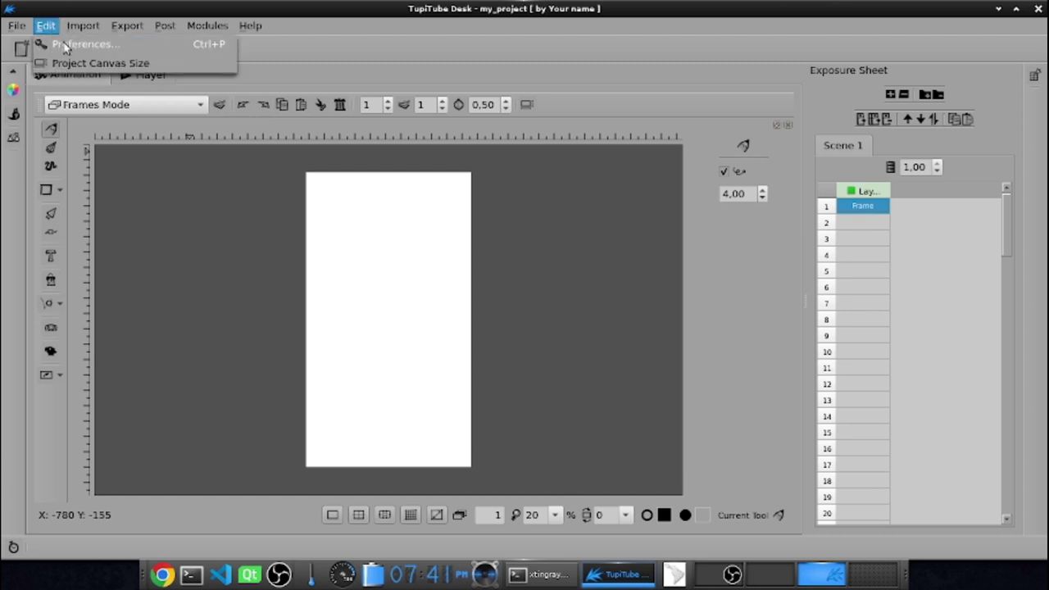
pyautogui.click(72, 63)
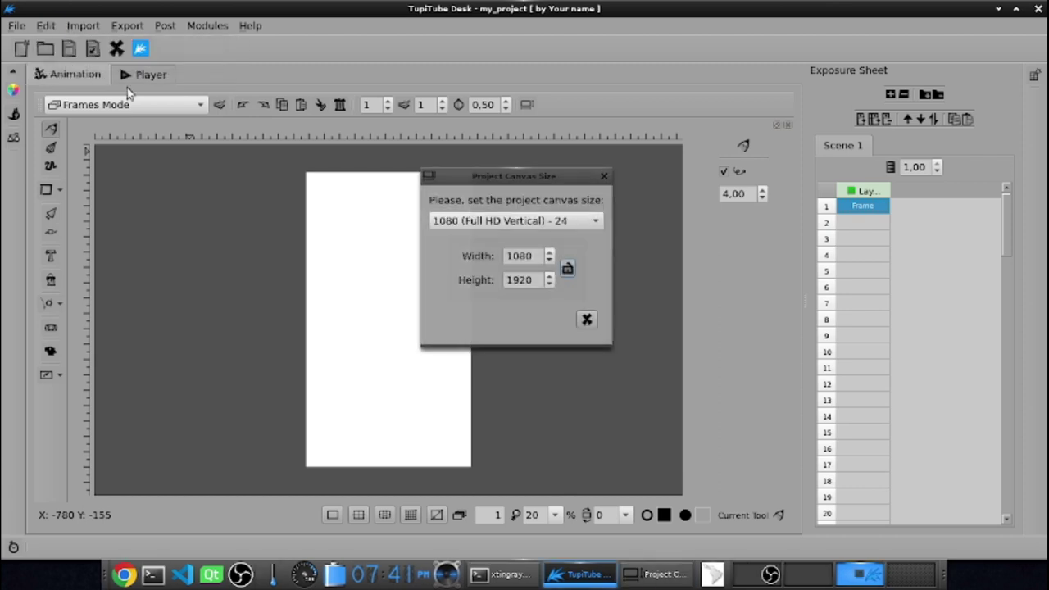
pyautogui.click(522, 223)
pyautogui.click(513, 184)
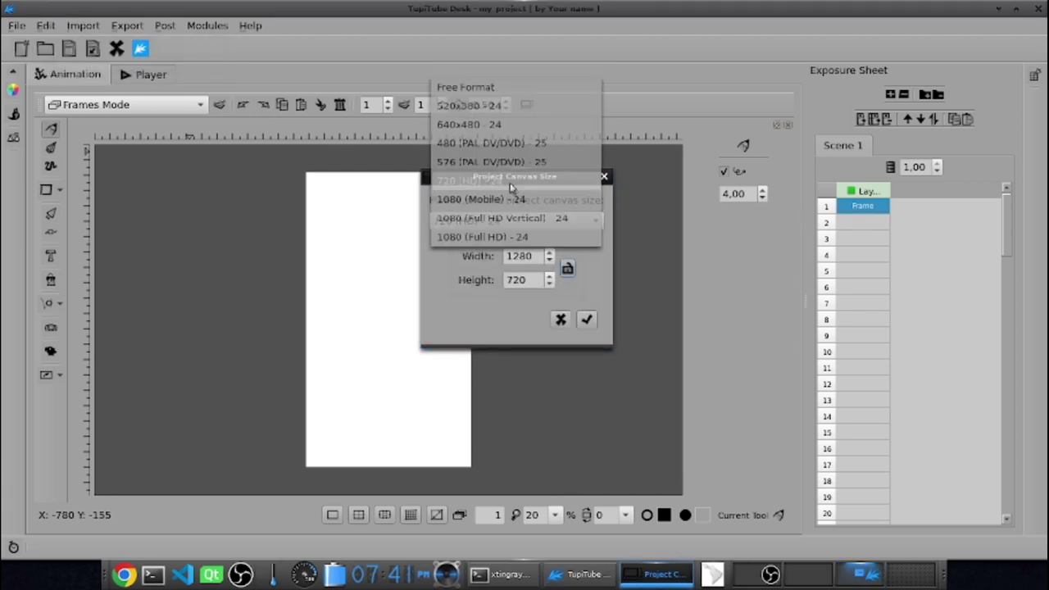
pyautogui.click(588, 321)
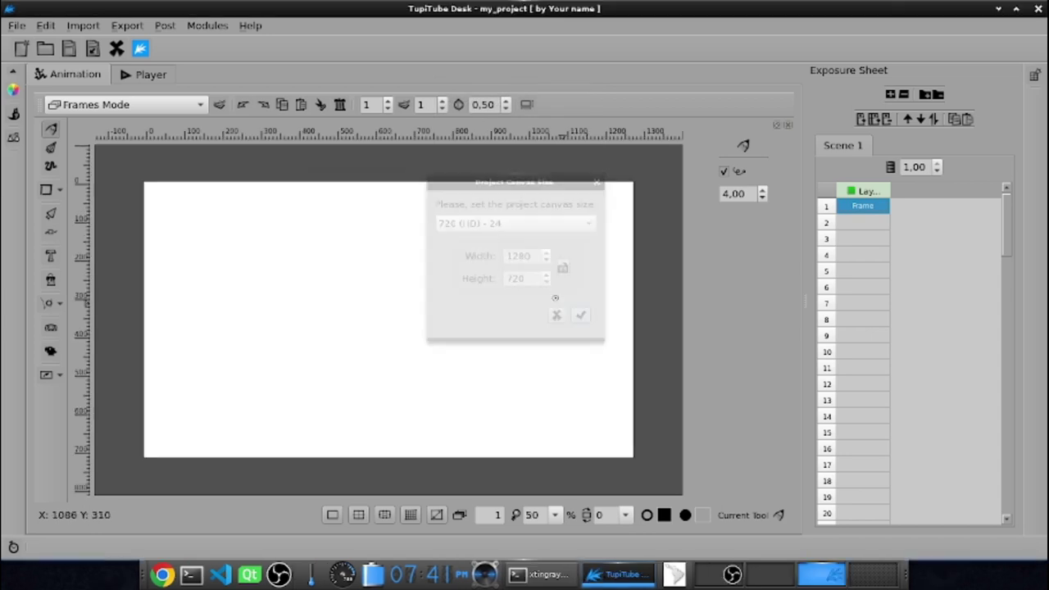
# Switch the canvas to the square 1080 Mobile preset (1080x1080).
pyautogui.click(529, 102)
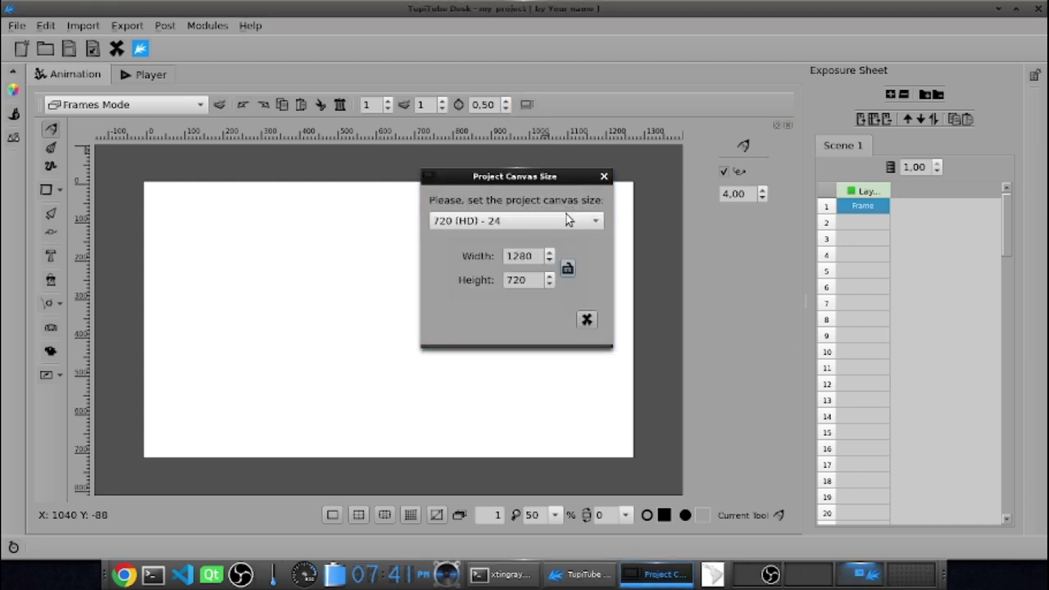
pyautogui.click(567, 216)
pyautogui.click(561, 240)
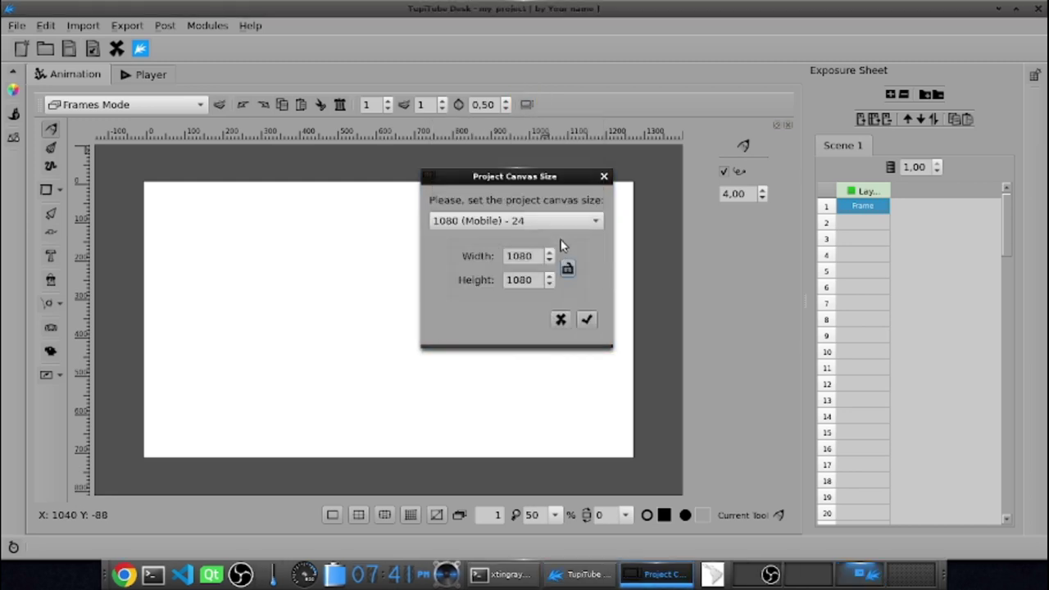
pyautogui.click(585, 319)
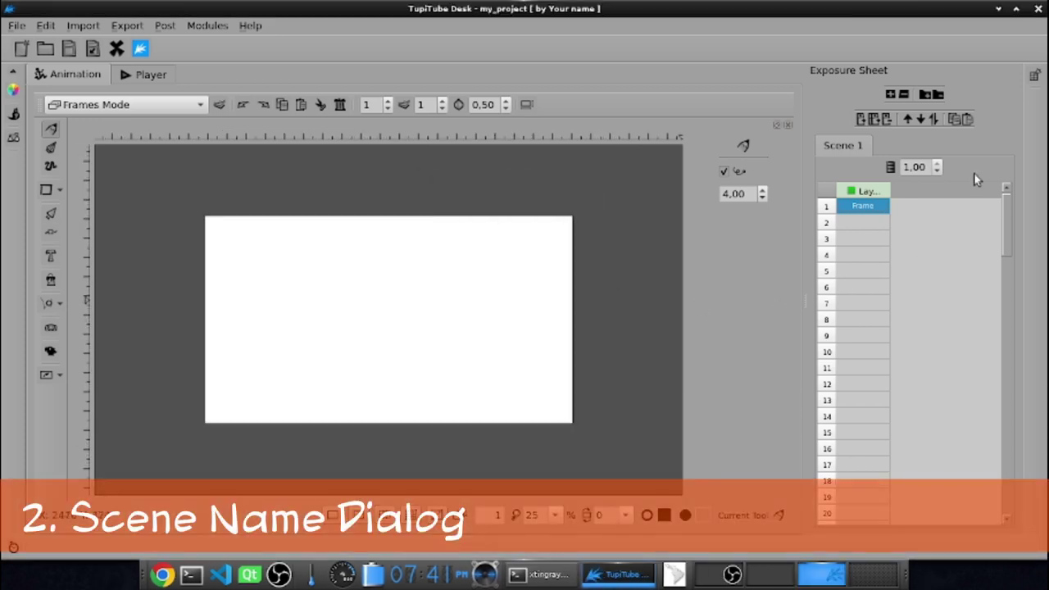
# Add a scene to the Exposure Sheet, naming it 'New Scene' instead of the default.
pyautogui.click(925, 96)
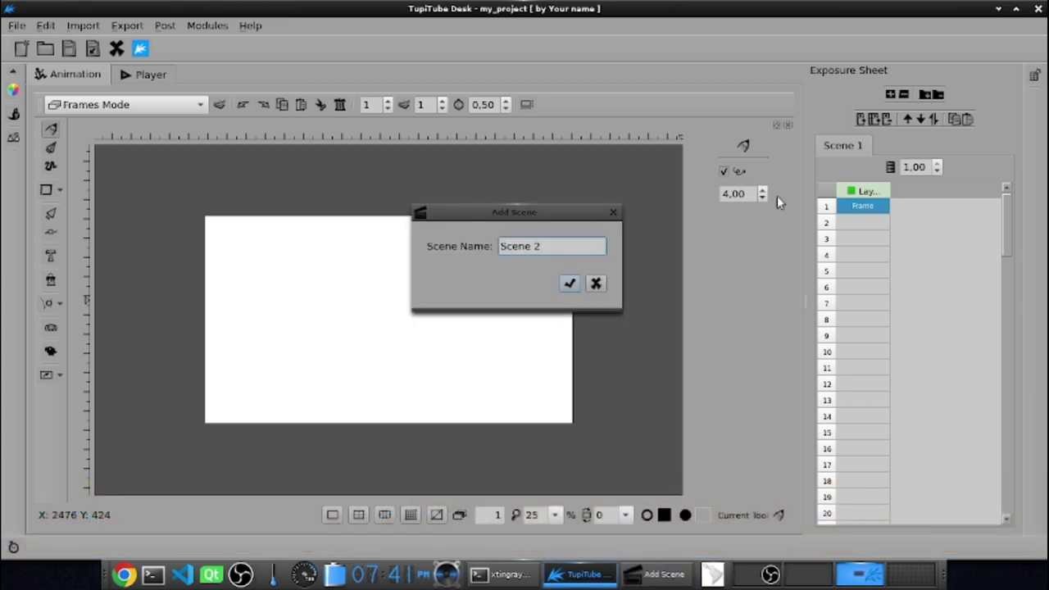
pyautogui.click(576, 253)
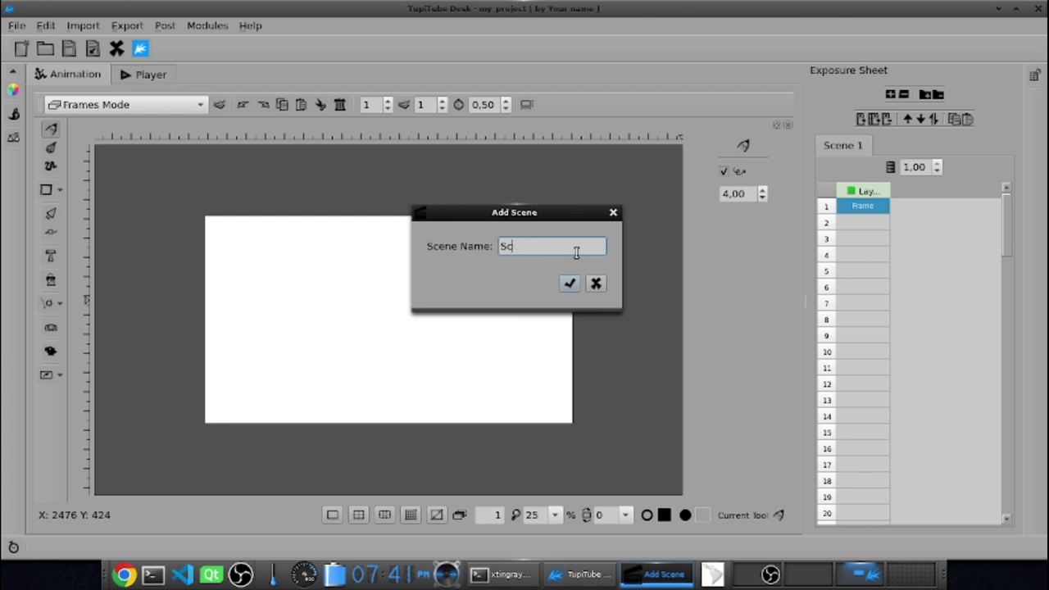
pyautogui.press('BackSpace')
pyautogui.press('BackSpace')
pyautogui.write('N')
pyautogui.click(571, 283)
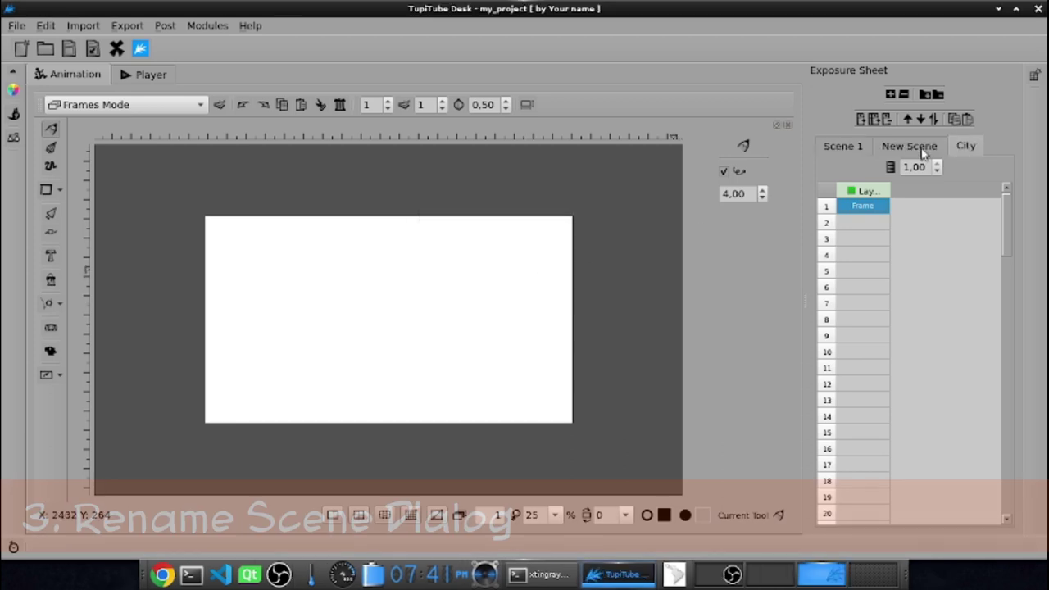
# Rename the New Scene scene to 'Forrest'.
pyautogui.doubleClick(907, 154)
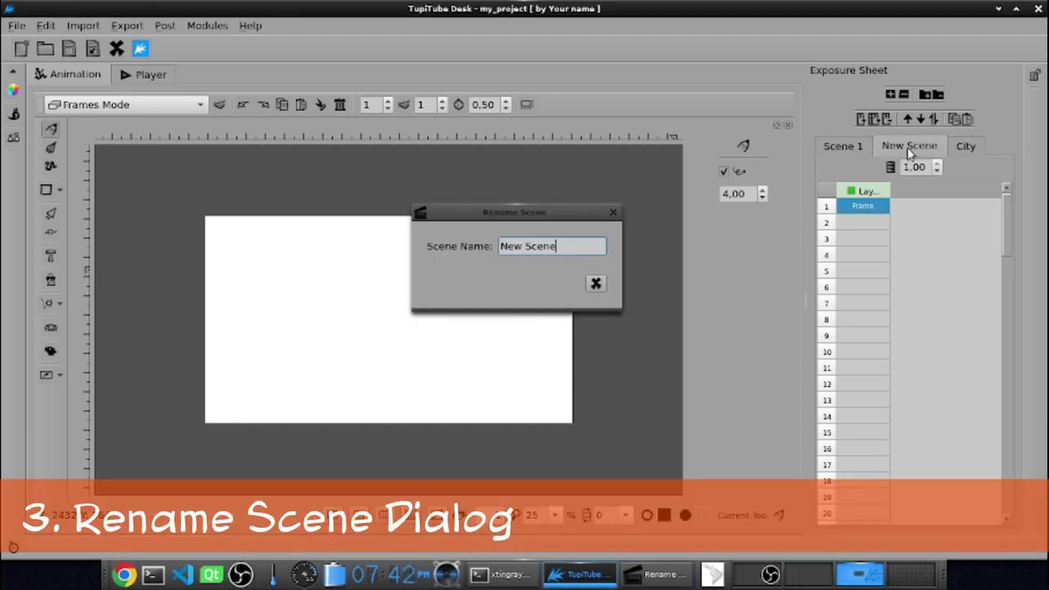
pyautogui.click(572, 246)
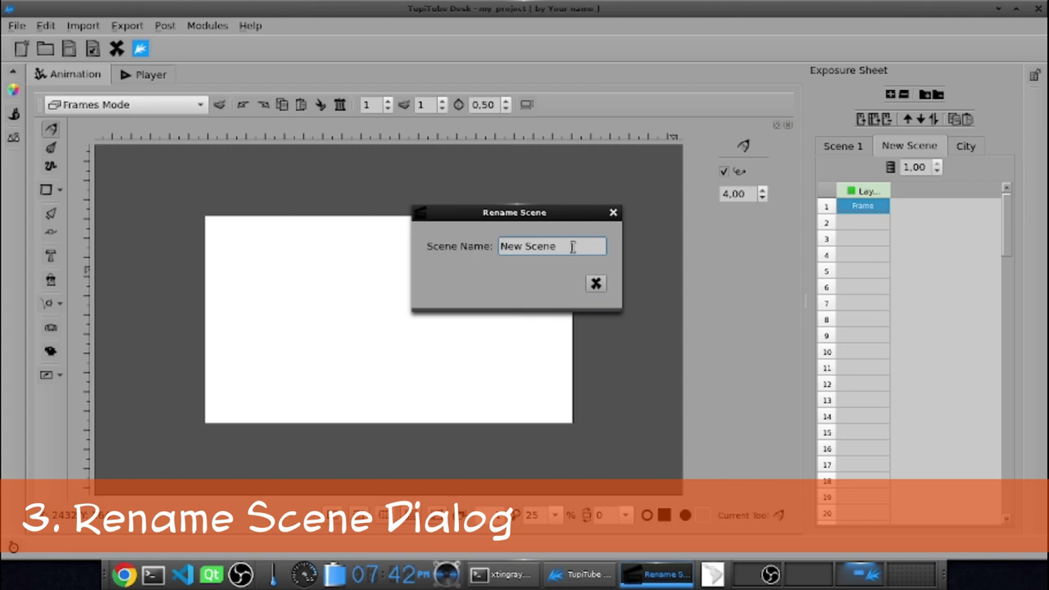
pyautogui.press('BackSpace')
pyautogui.press('BackSpace')
pyautogui.press('BackSpace')
pyautogui.press('BackSpace')
pyautogui.press('BackSpace')
pyautogui.press('BackSpace')
pyautogui.press('BackSpace')
pyautogui.press('BackSpace')
pyautogui.press('BackSpace')
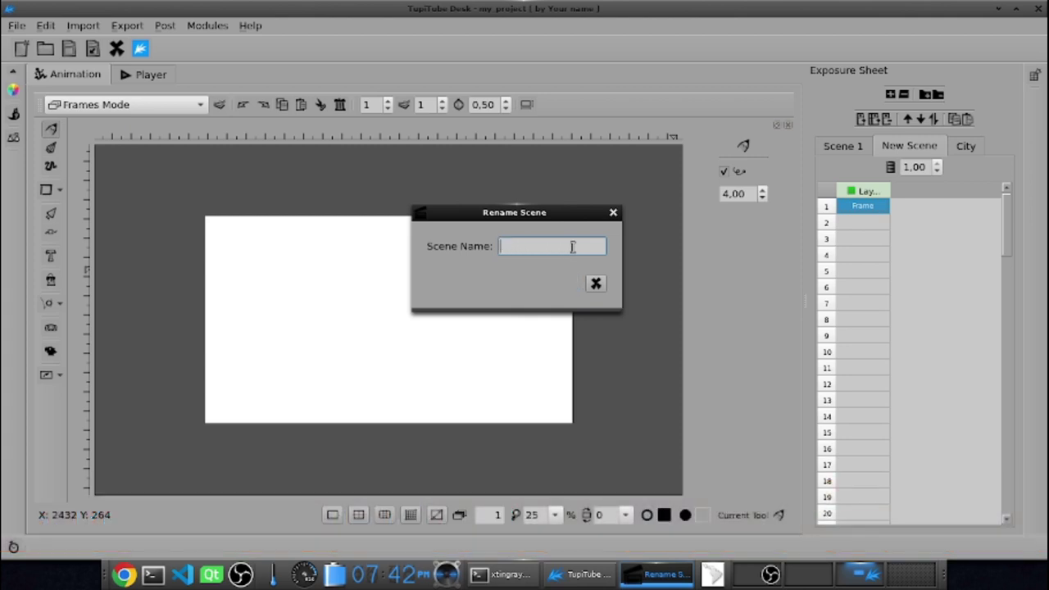
pyautogui.write('Forrest')
pyautogui.click(570, 283)
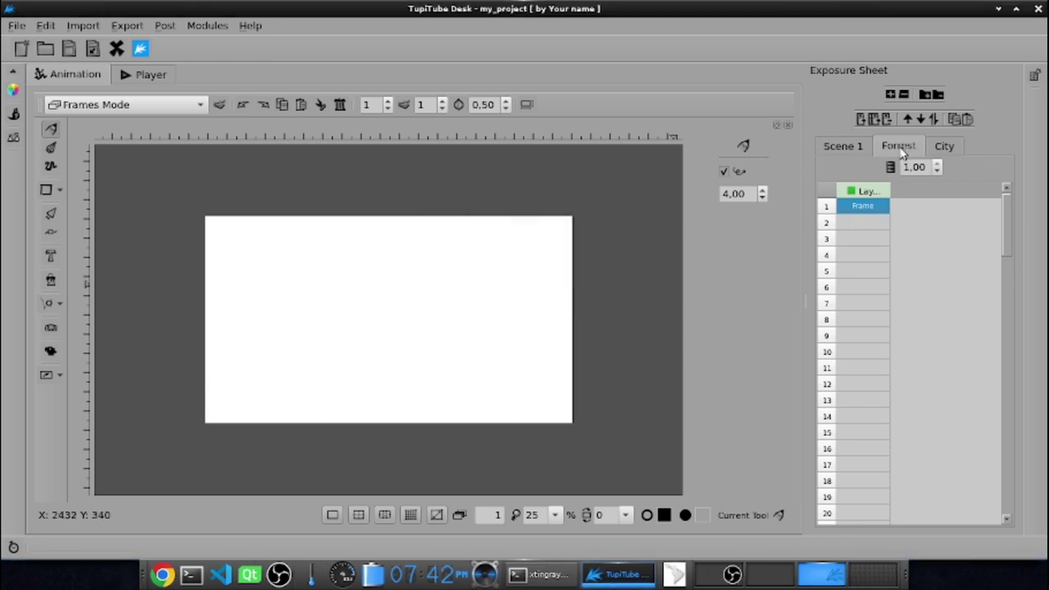
# Rename the City scene to 'Fight'.
pyautogui.click(946, 148)
pyautogui.doubleClick(947, 147)
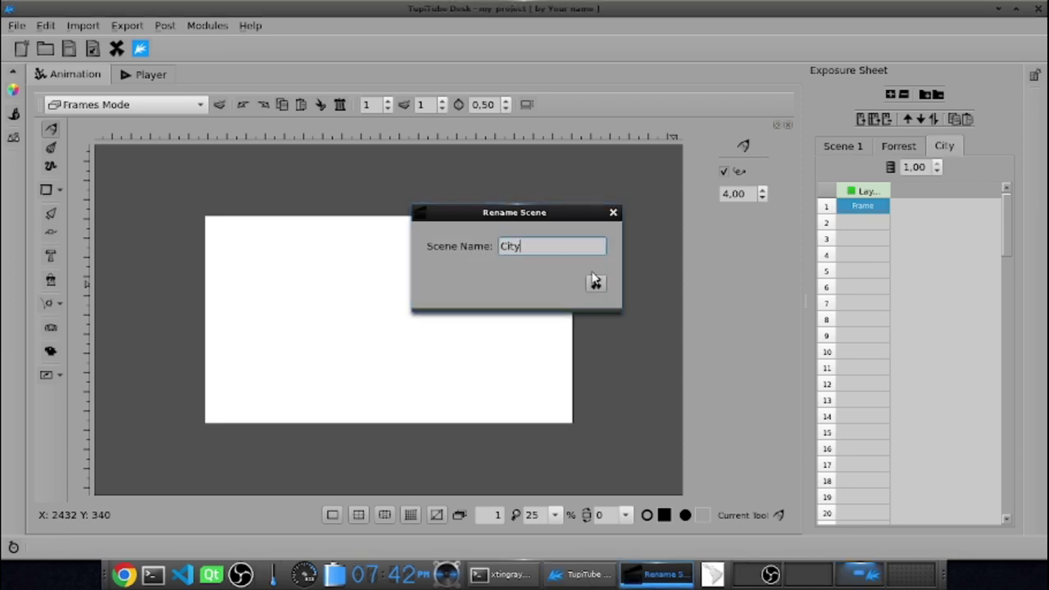
pyautogui.press('BackSpace')
pyautogui.press('BackSpace')
pyautogui.write('Figh')
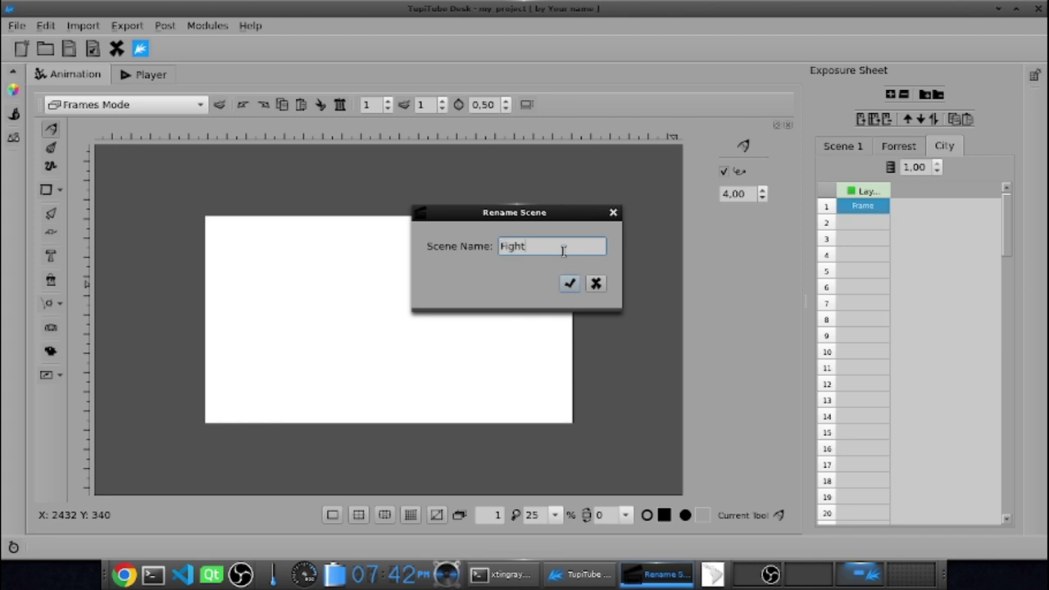
pyautogui.click(569, 283)
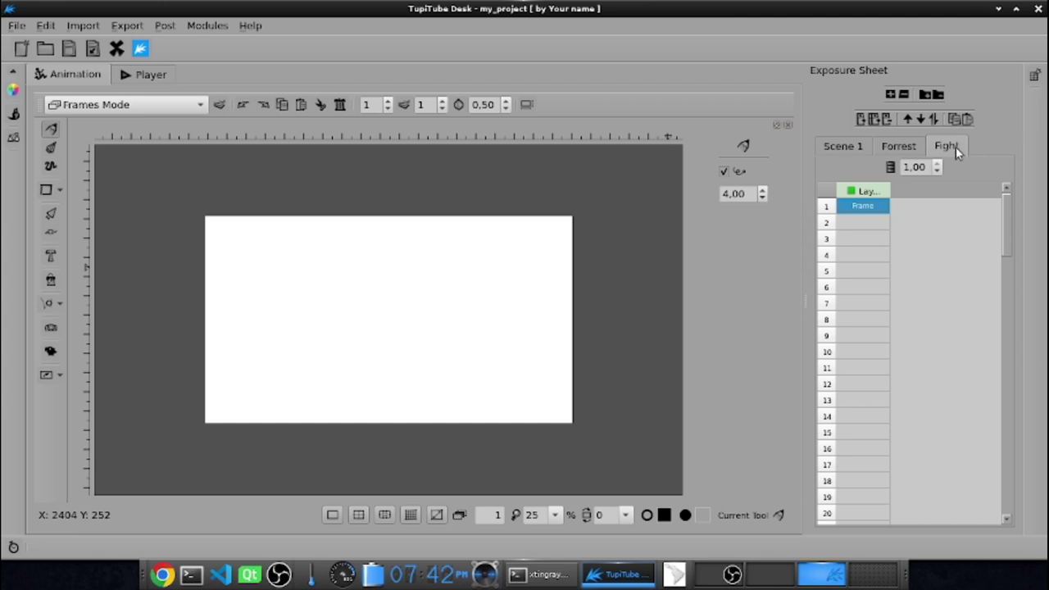
# Make Scene 1's background red using the colour palette's background colour.
pyautogui.click(13, 91)
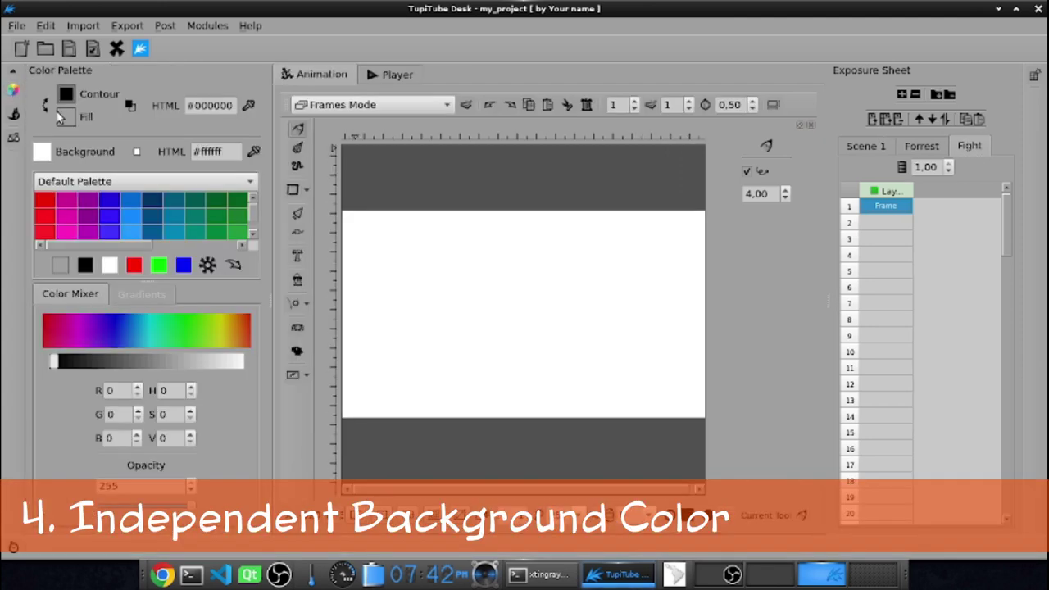
pyautogui.click(43, 152)
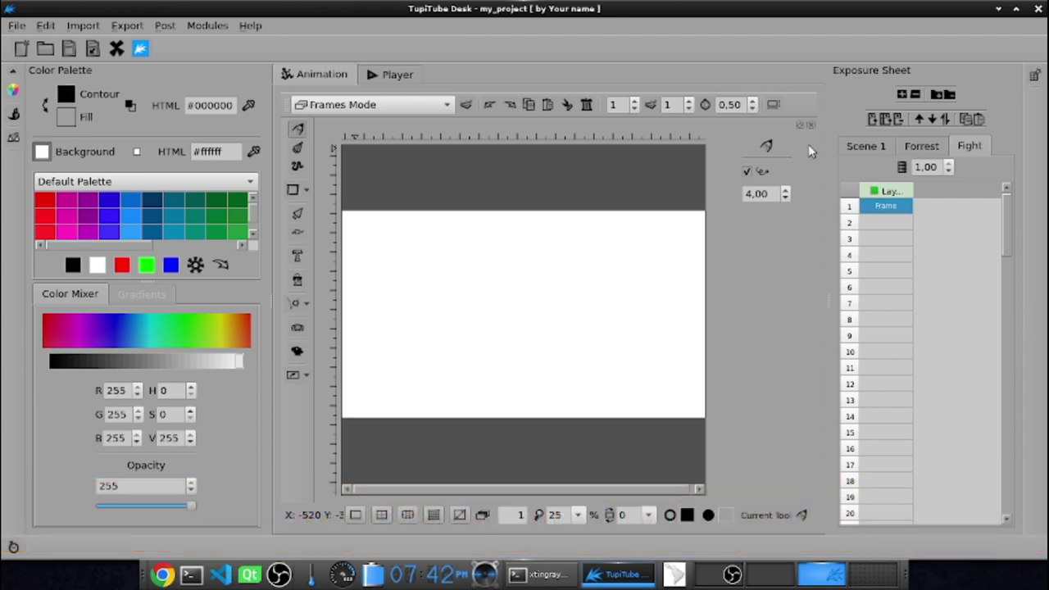
pyautogui.click(866, 150)
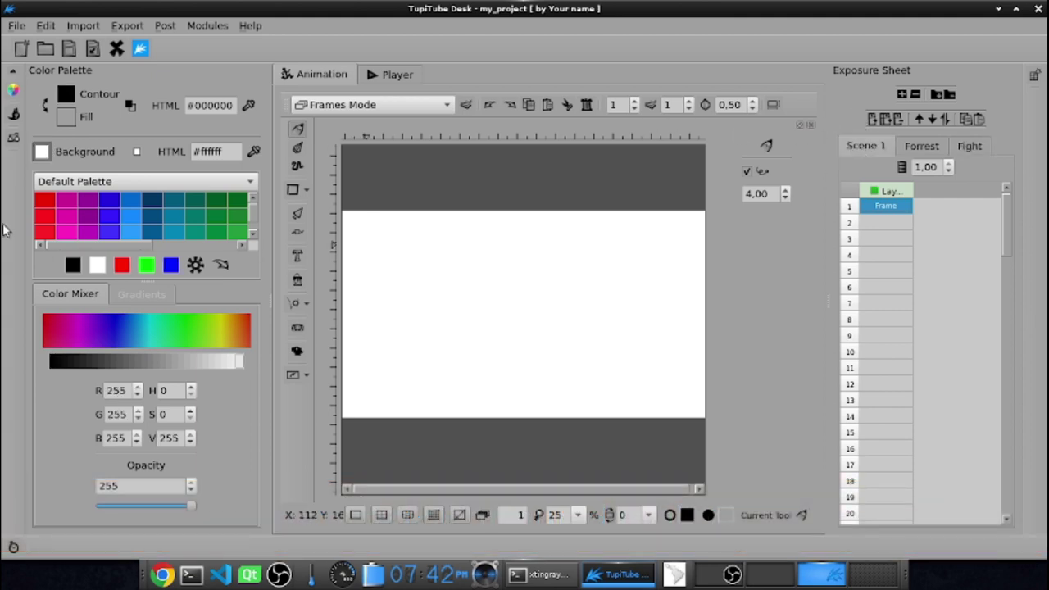
pyautogui.click(44, 216)
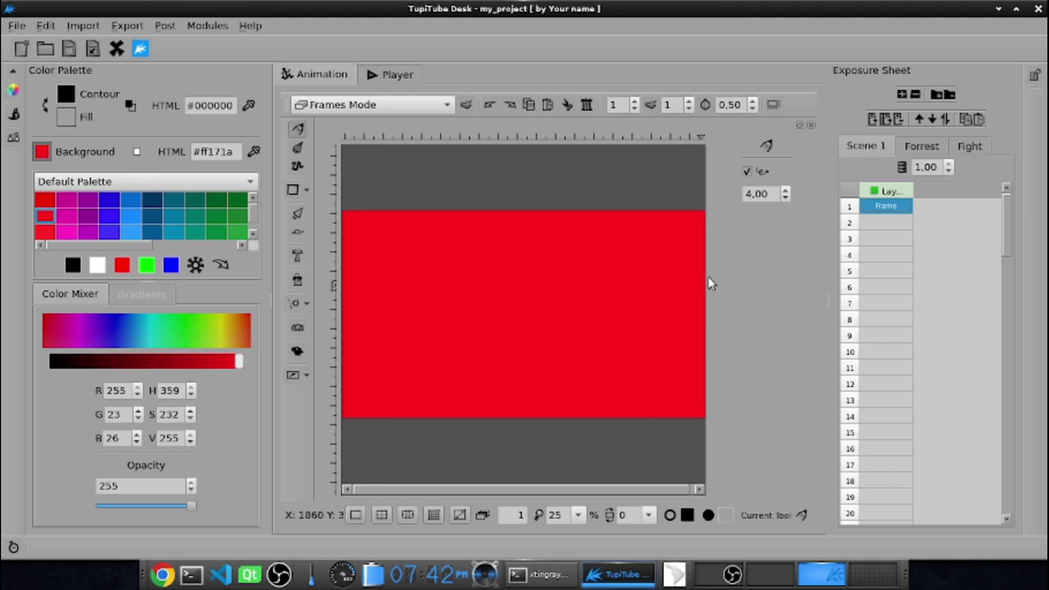
# Set the Forrest scene background to magenta and the Fight scene background to green.
pyautogui.click(928, 154)
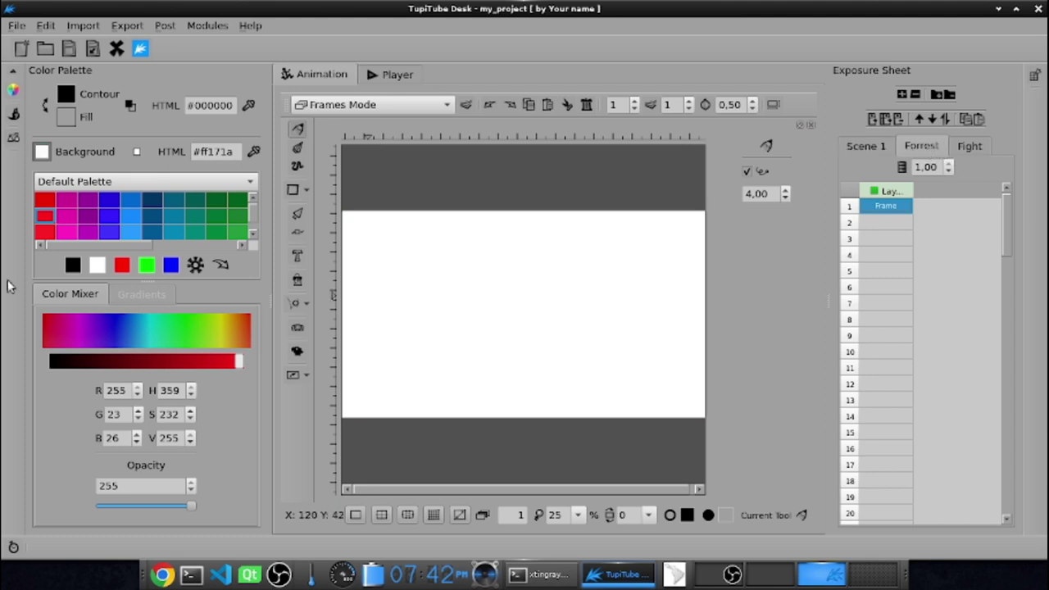
pyautogui.click(66, 215)
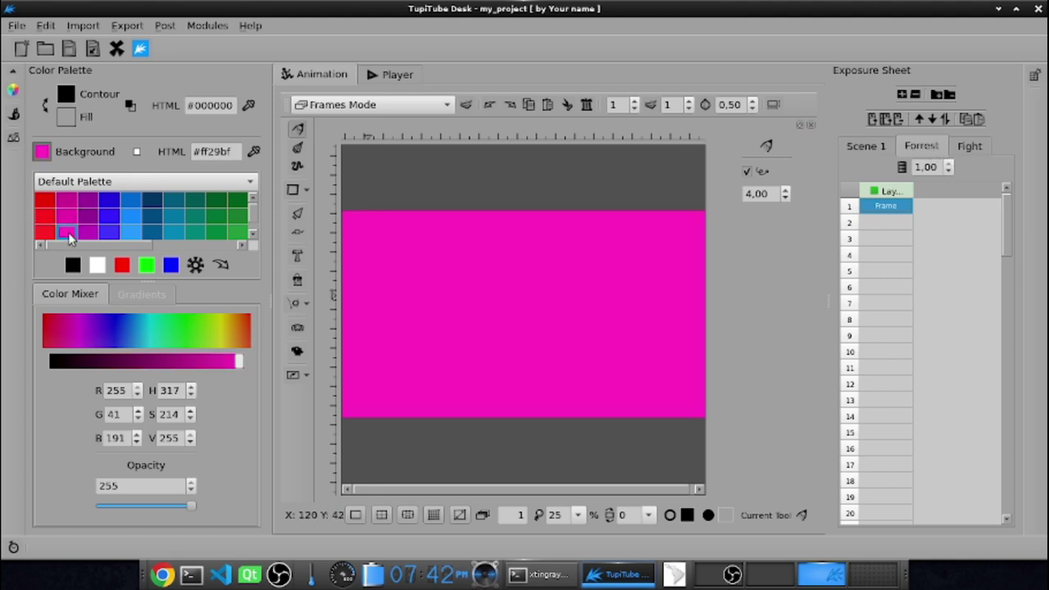
pyautogui.click(967, 147)
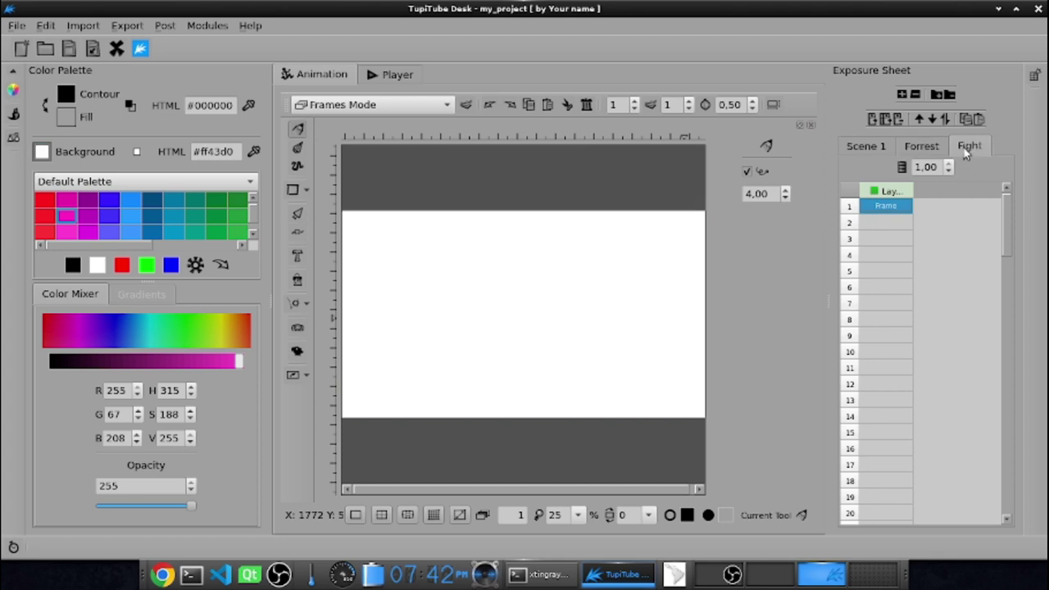
pyautogui.click(237, 215)
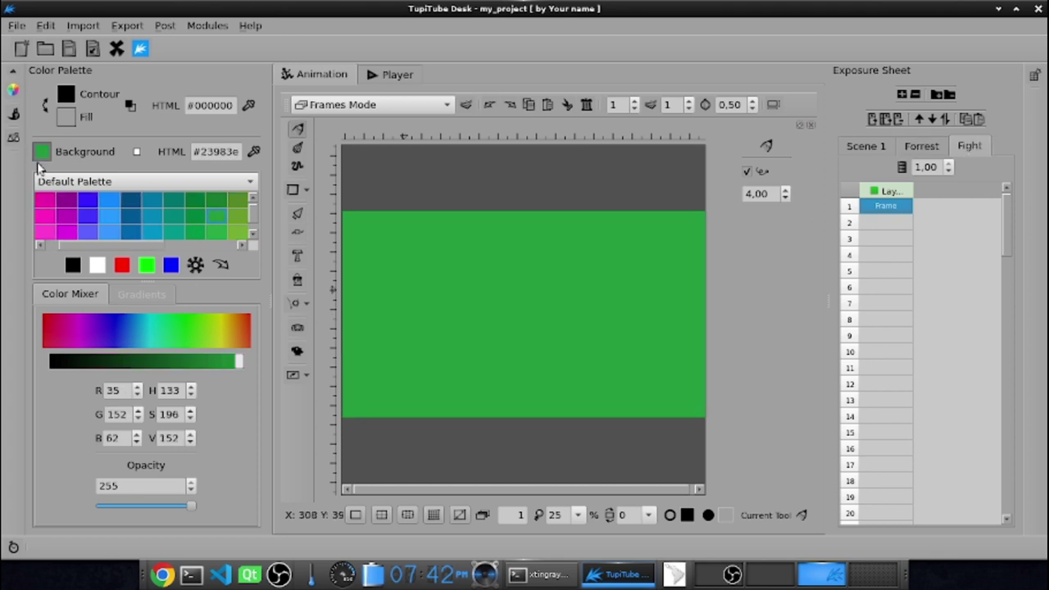
# Hide the colour palette and compare Scene 1, Forrest and Fight backgrounds.
pyautogui.click(13, 92)
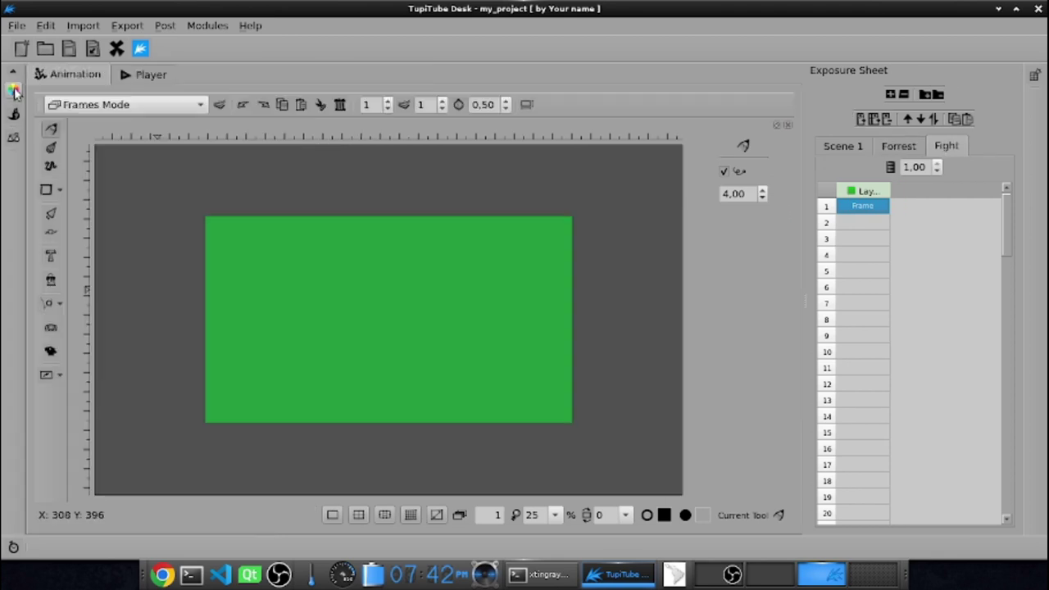
pyautogui.click(841, 150)
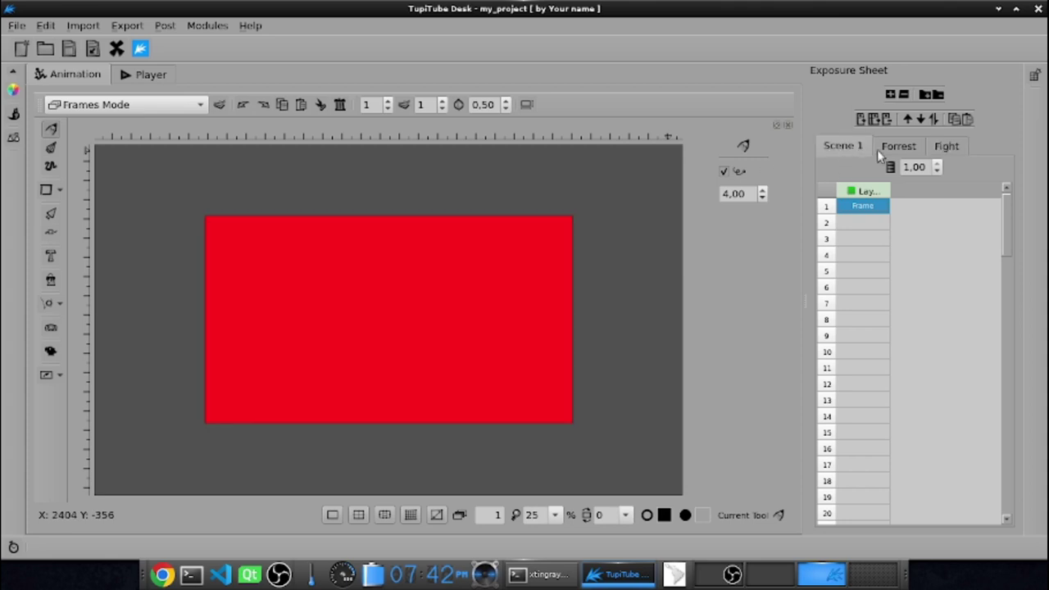
pyautogui.click(898, 148)
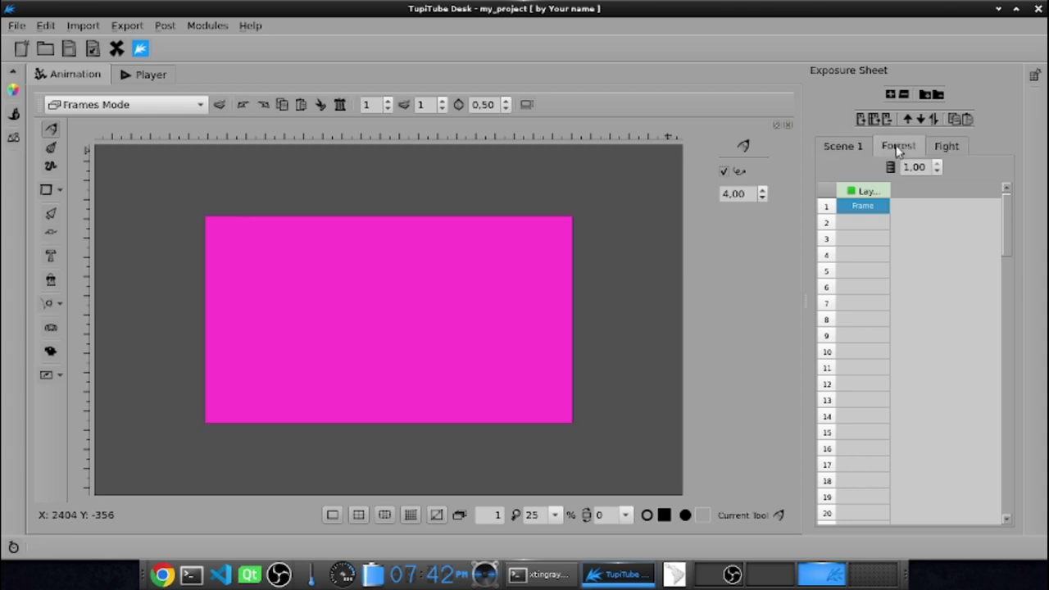
pyautogui.click(946, 147)
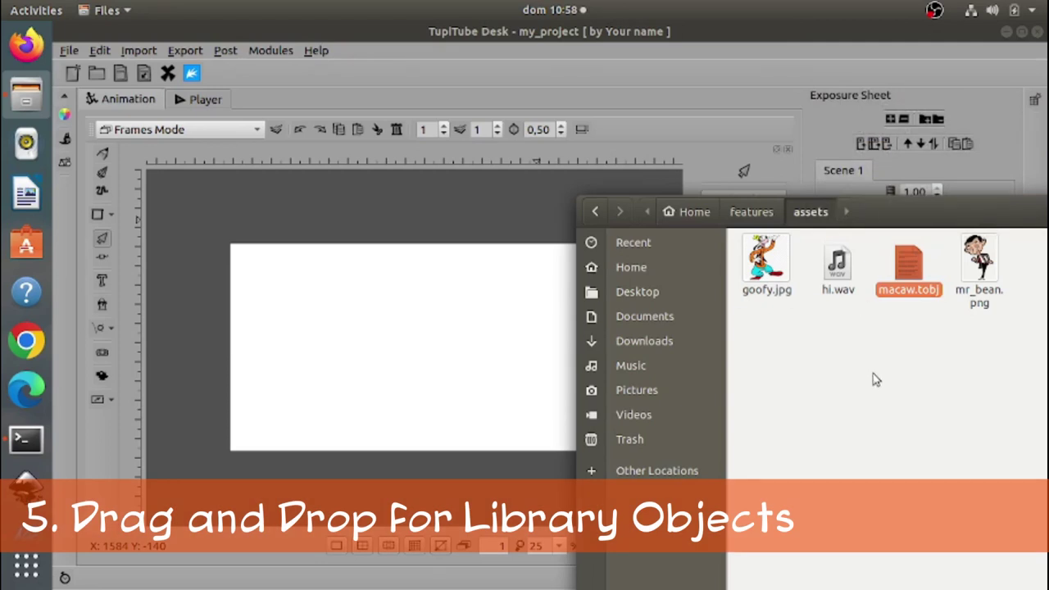
# Drag goofy.jpg, hi.wav, macaw.tobj and mr_bean.png from the assets folder onto the canvas.
pyautogui.moveTo(760, 247); pyautogui.dragTo(525, 332)
pyautogui.click(414, 351)
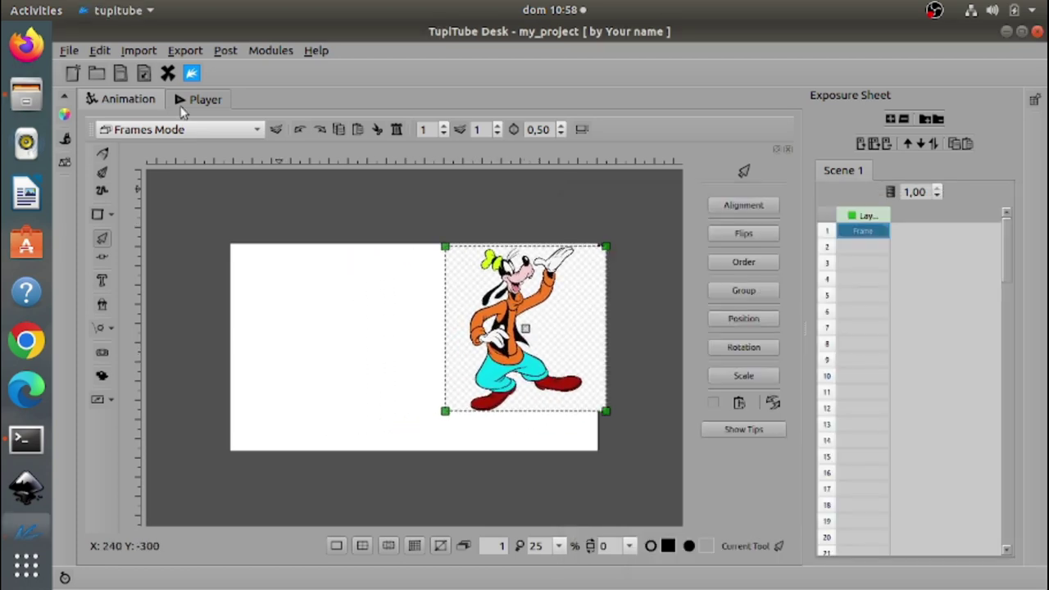
pyautogui.click(33, 98)
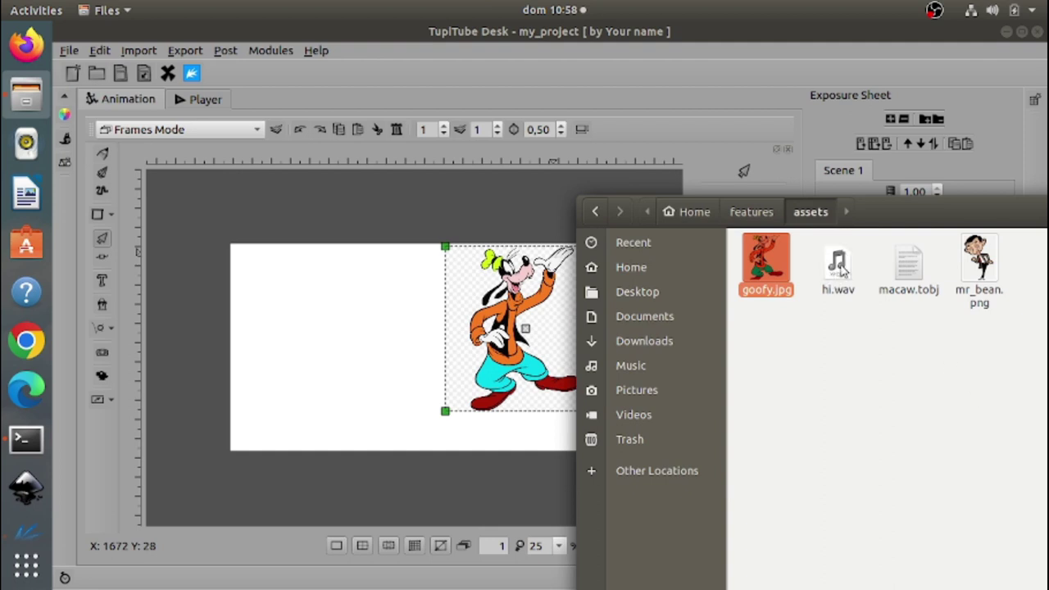
pyautogui.moveTo(837, 266); pyautogui.dragTo(364, 421)
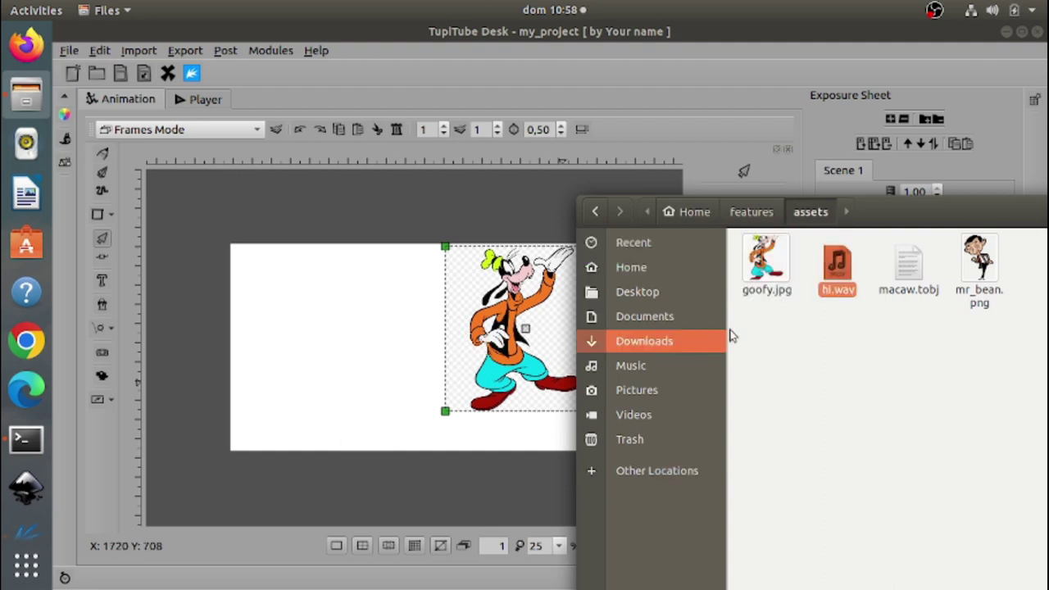
pyautogui.click(912, 271)
pyautogui.moveTo(913, 270); pyautogui.dragTo(331, 296)
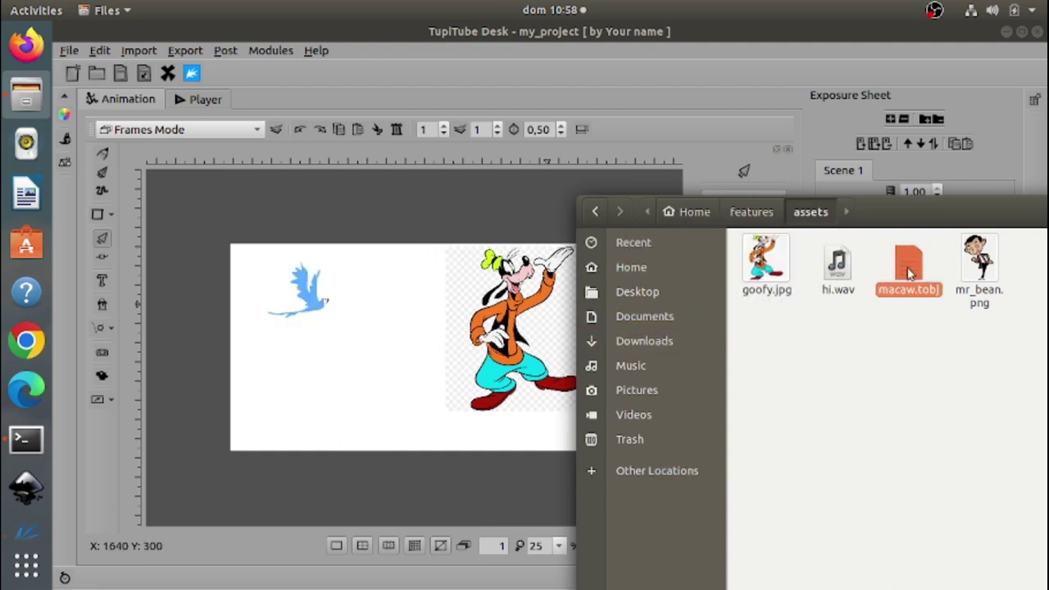
pyautogui.click(990, 260)
pyautogui.moveTo(989, 261); pyautogui.dragTo(414, 348)
# Move Mr Bean down and to the left on the canvas.
pyautogui.click(422, 361)
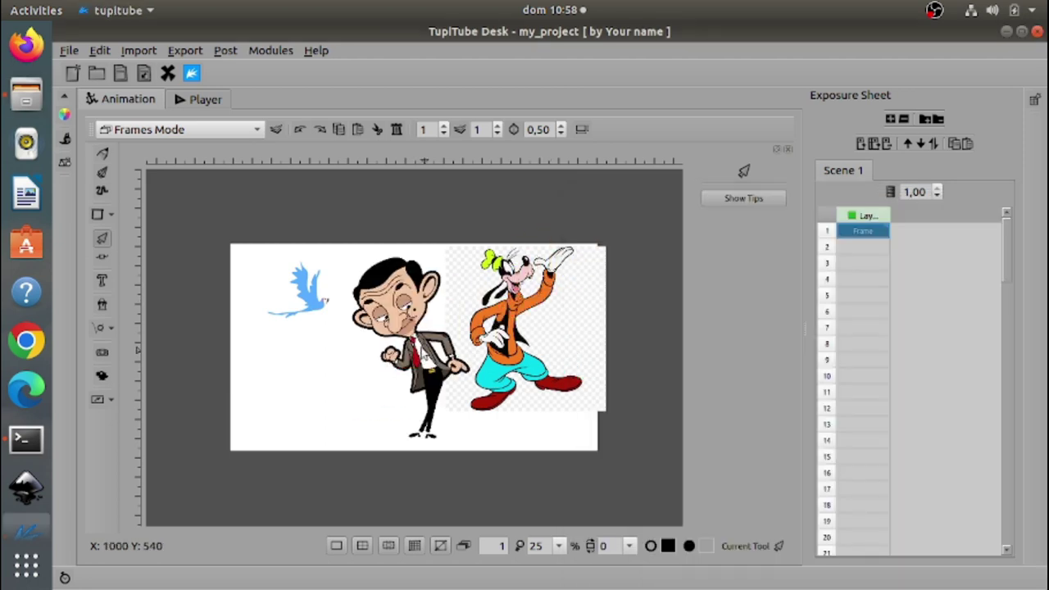
pyautogui.click(416, 348)
pyautogui.moveTo(412, 345); pyautogui.dragTo(362, 430)
pyautogui.click(609, 487)
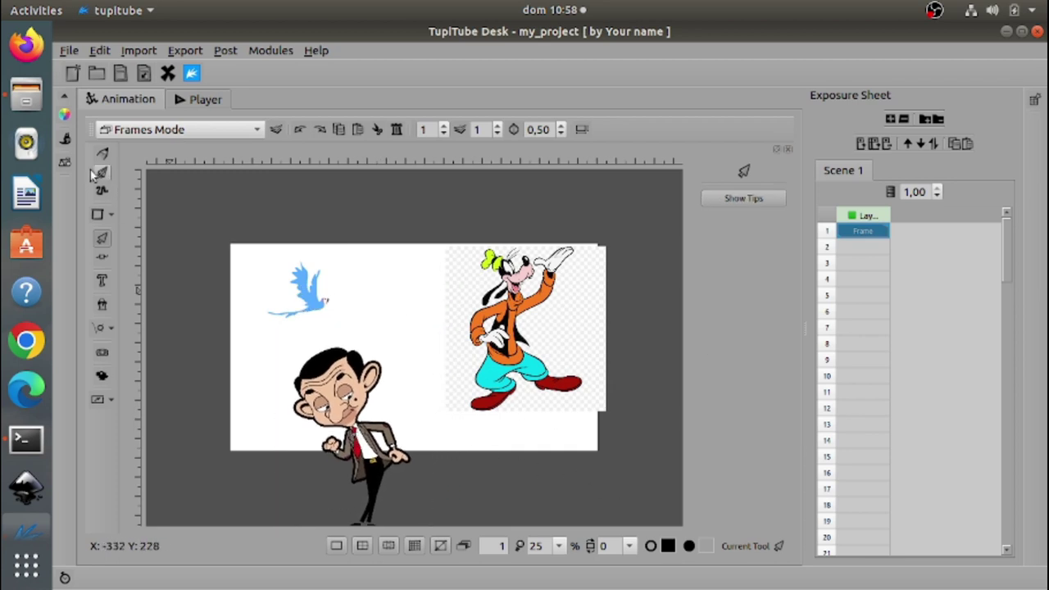
# Preview the imported goofy, macaw and mr_bean items in the Library.
pyautogui.click(66, 163)
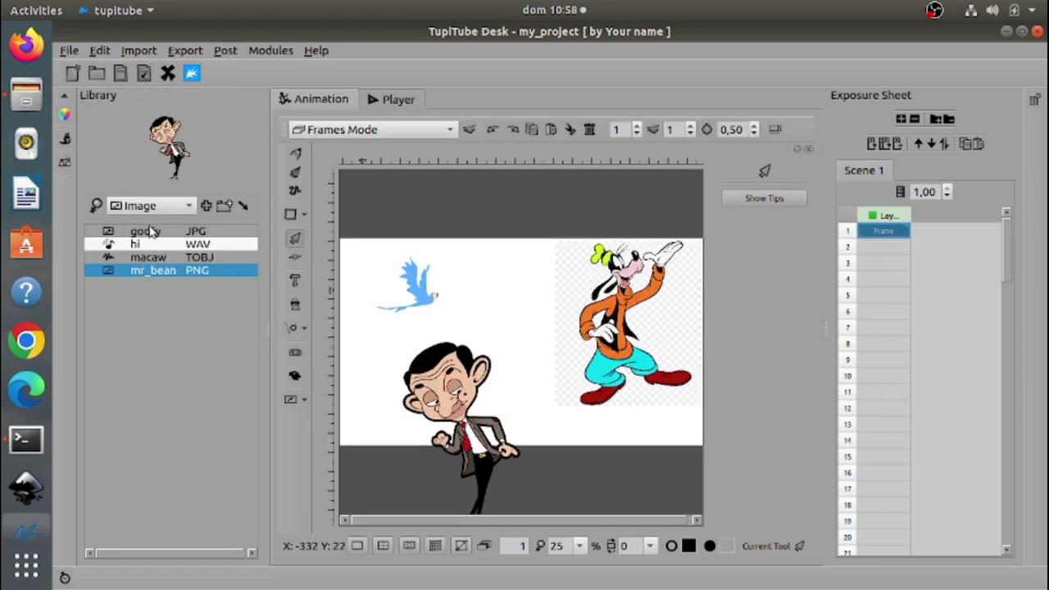
pyautogui.click(151, 234)
pyautogui.press('Down')
pyautogui.press('Down')
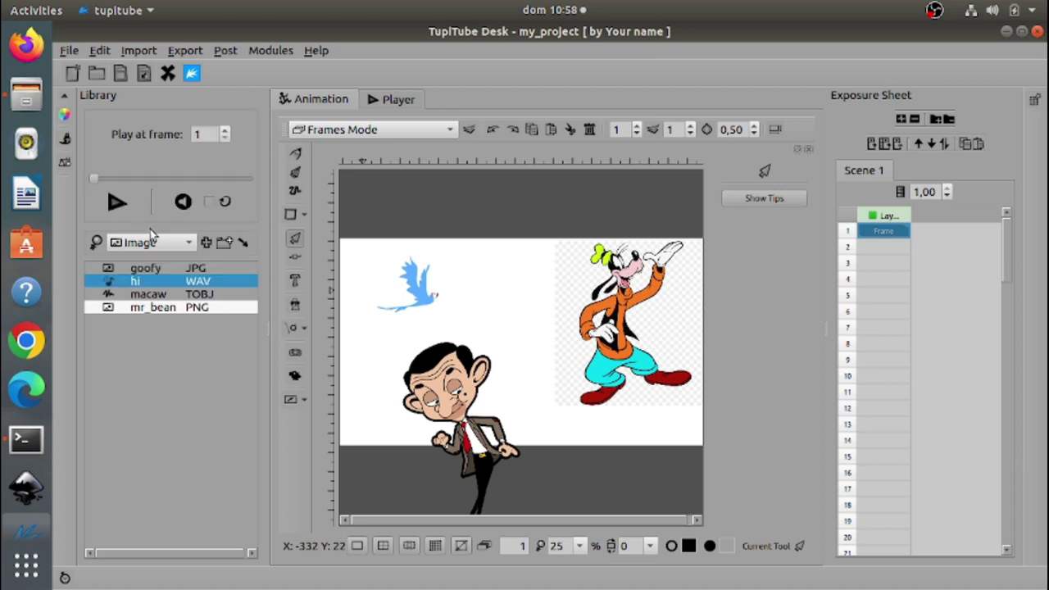
pyautogui.press('Down')
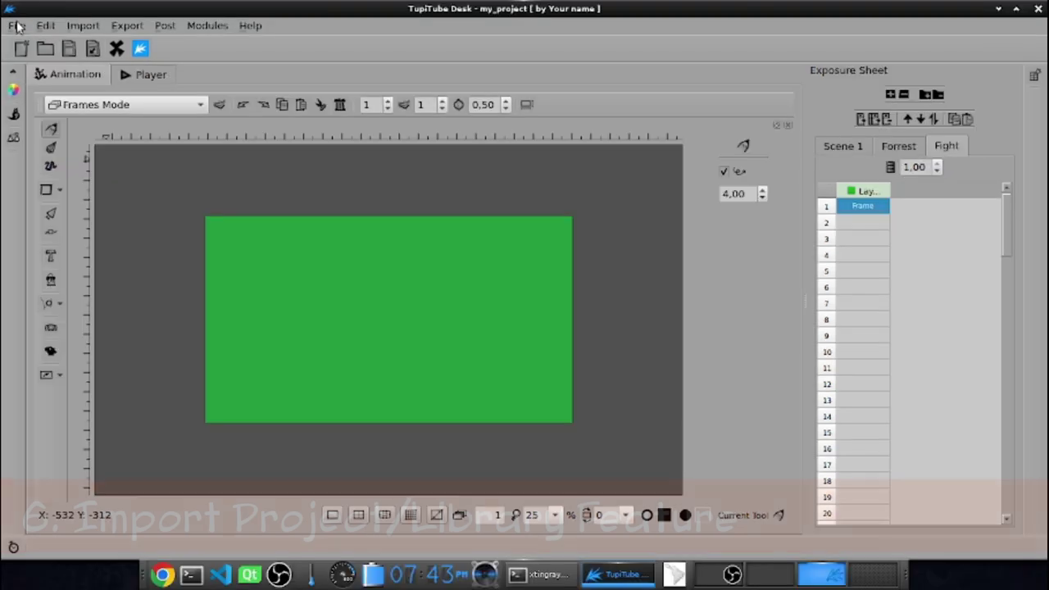
pyautogui.click(16, 26)
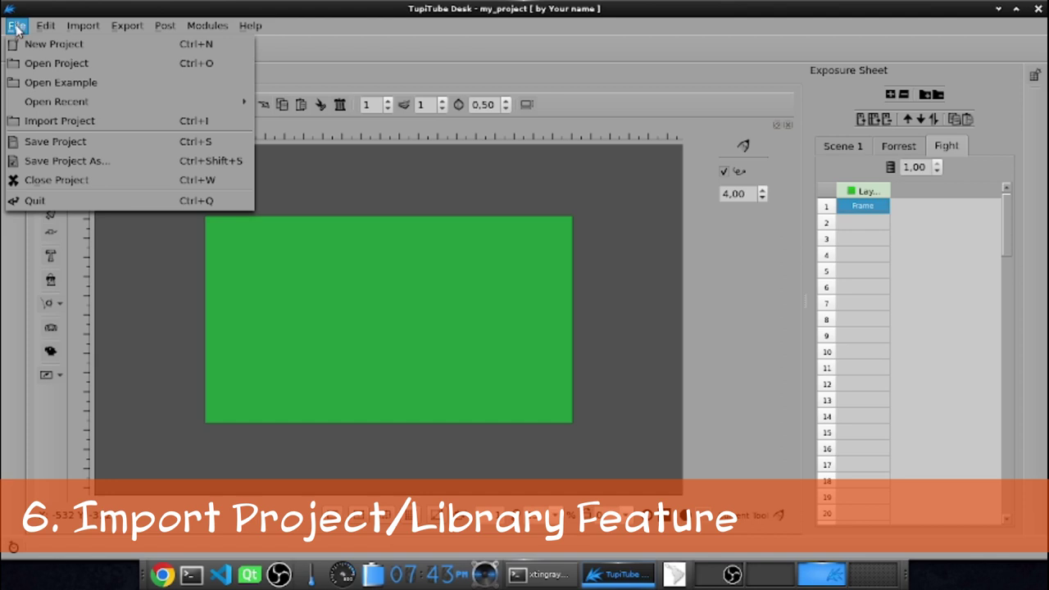
# Import only Escena 1 from features/macaw.tup, resizing the project to fit.
pyautogui.moveTo(95, 117)
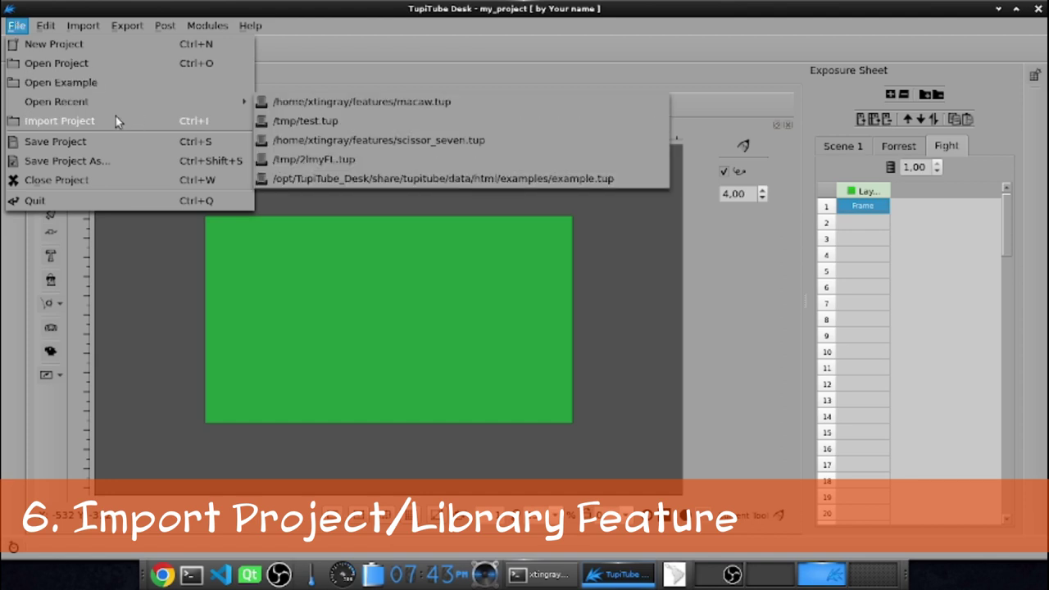
pyautogui.click(203, 124)
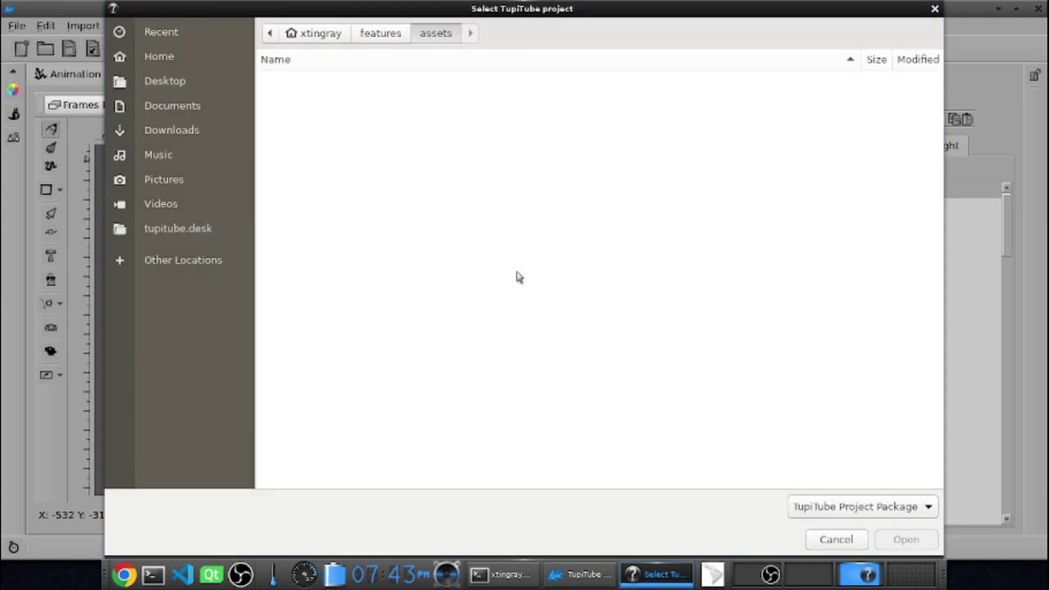
pyautogui.click(385, 34)
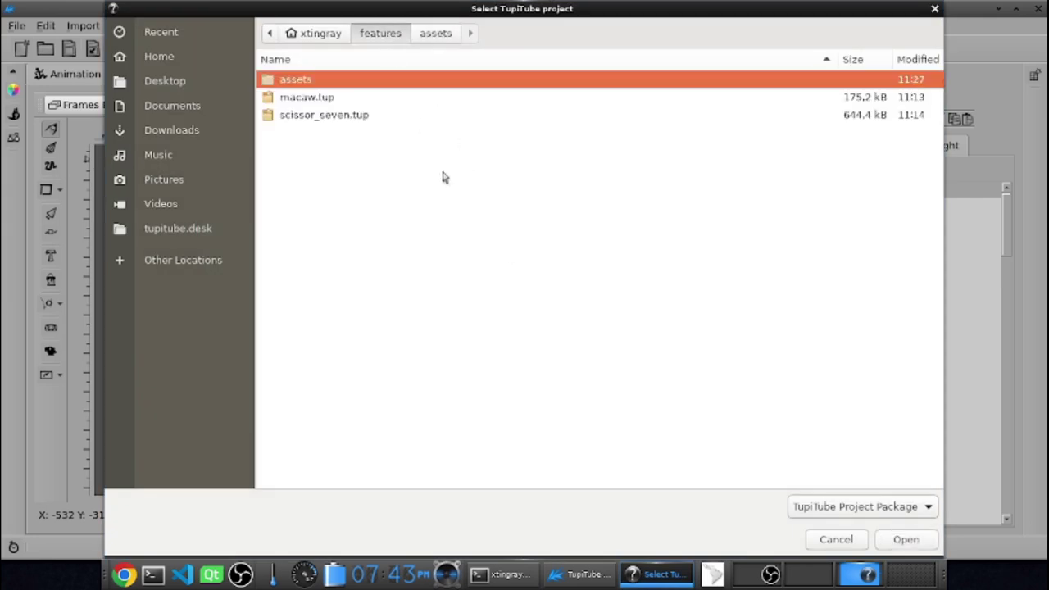
pyautogui.doubleClick(325, 99)
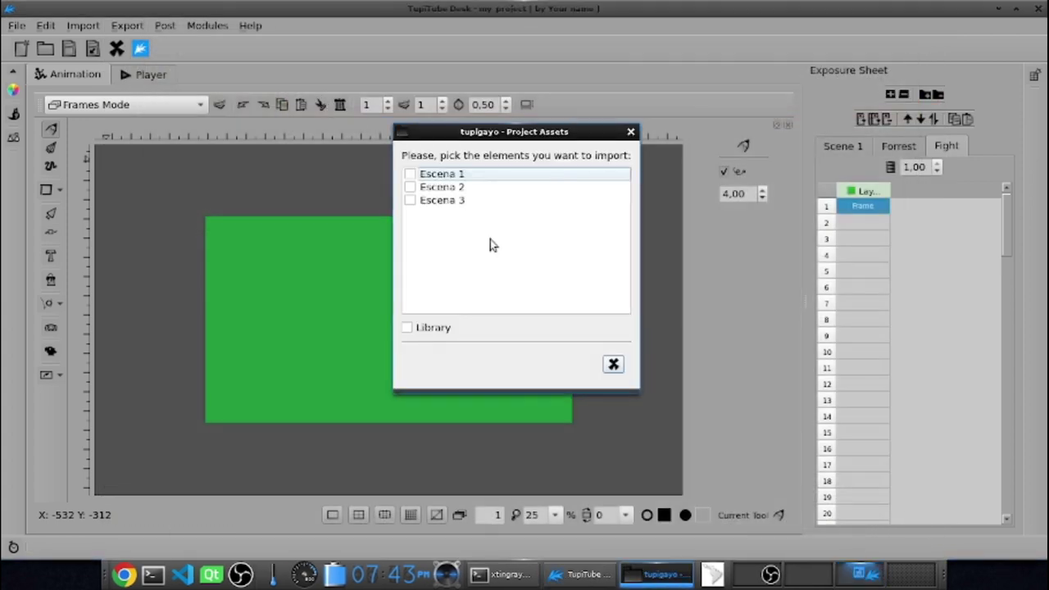
pyautogui.click(410, 175)
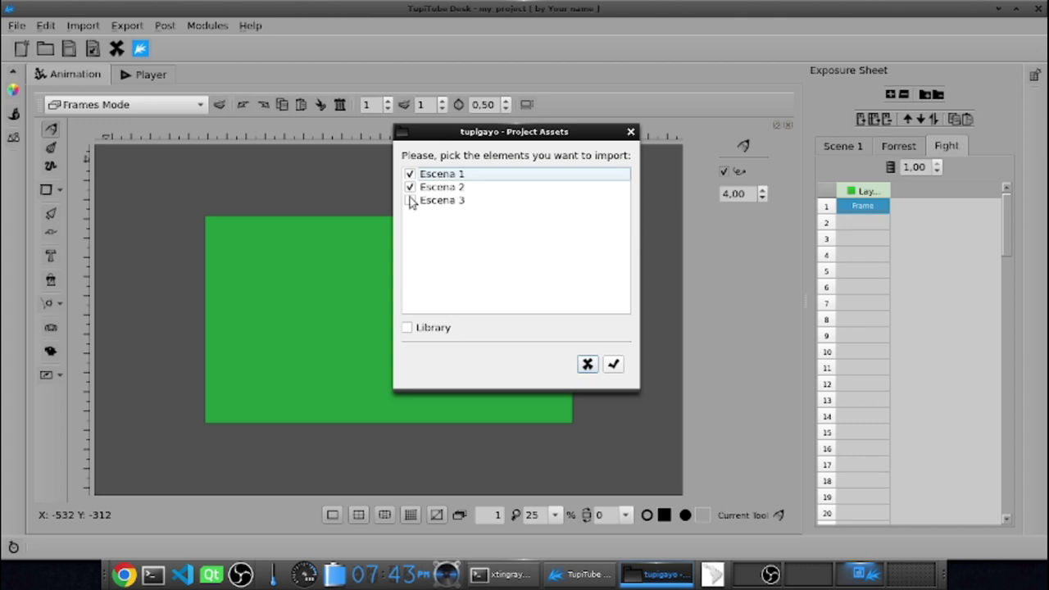
pyautogui.click(410, 187)
pyautogui.click(616, 369)
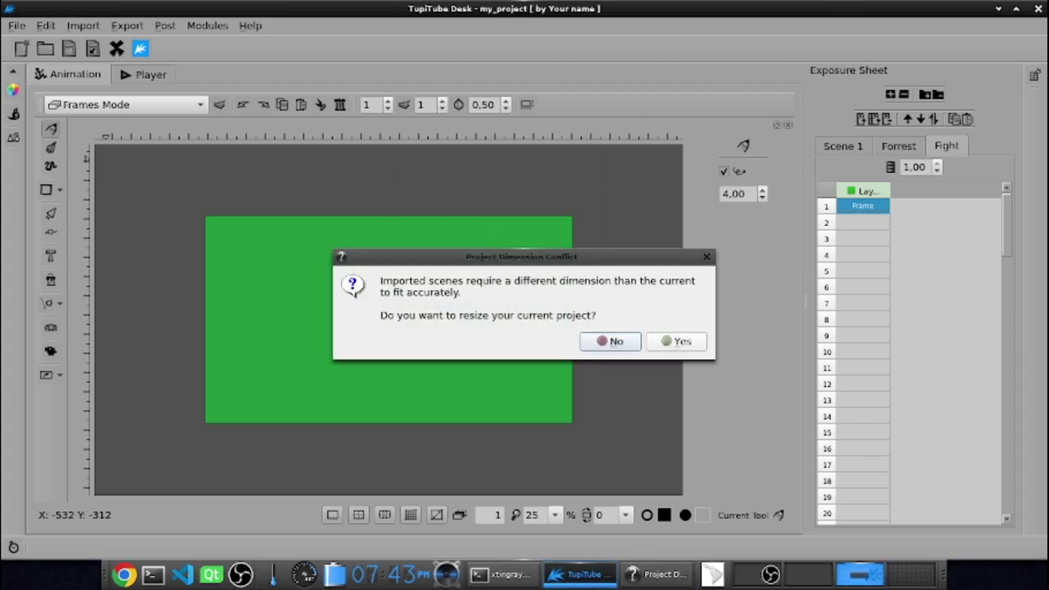
pyautogui.click(677, 341)
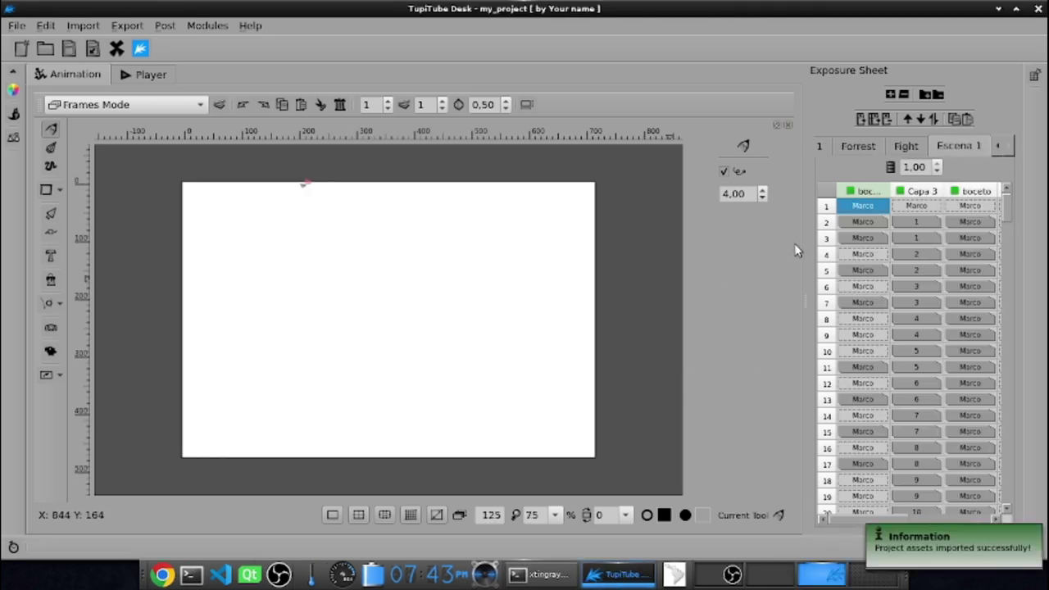
# Step through the Capa 3 frames of the imported bird animation.
pyautogui.moveTo(803, 246); pyautogui.dragTo(721, 254)
pyautogui.click(826, 222)
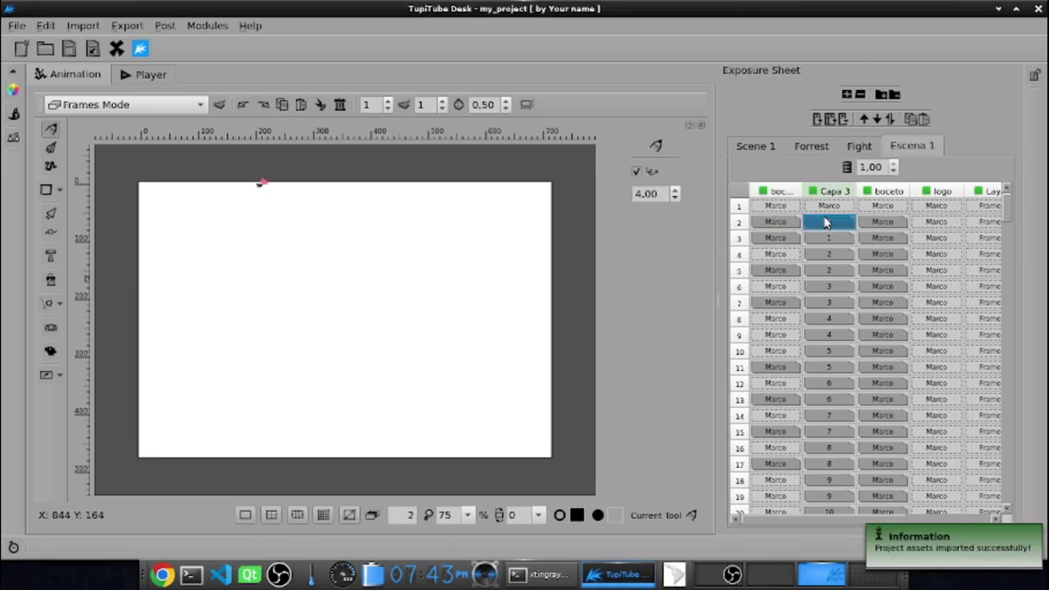
pyautogui.press('Down')
pyautogui.press('Down')
pyautogui.press('Down')
pyautogui.press('Down')
pyautogui.press('Down')
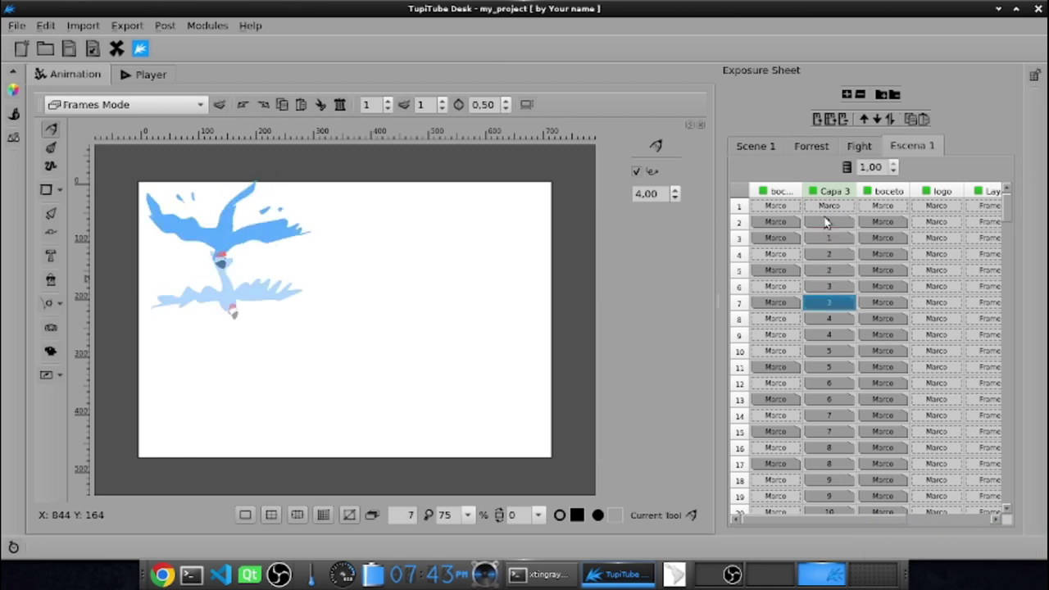
pyautogui.press('Down')
pyautogui.press('Down')
pyautogui.press('Down')
pyautogui.press('Down')
pyautogui.press('Down')
# Import only the Library from the macaw.tup project.
pyautogui.hotkey('ctrl', 'n')
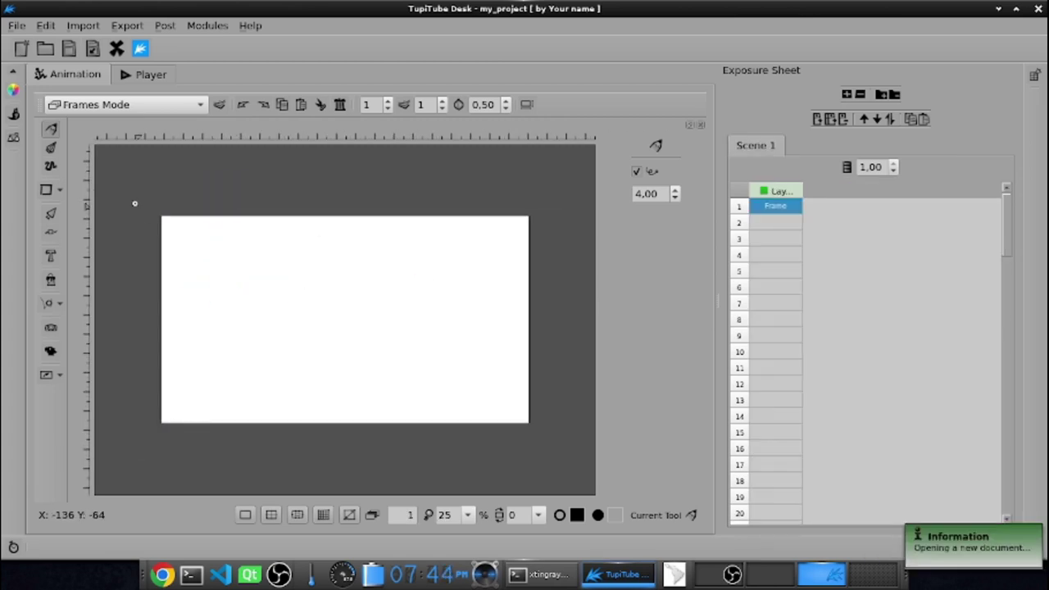
pyautogui.click(85, 27)
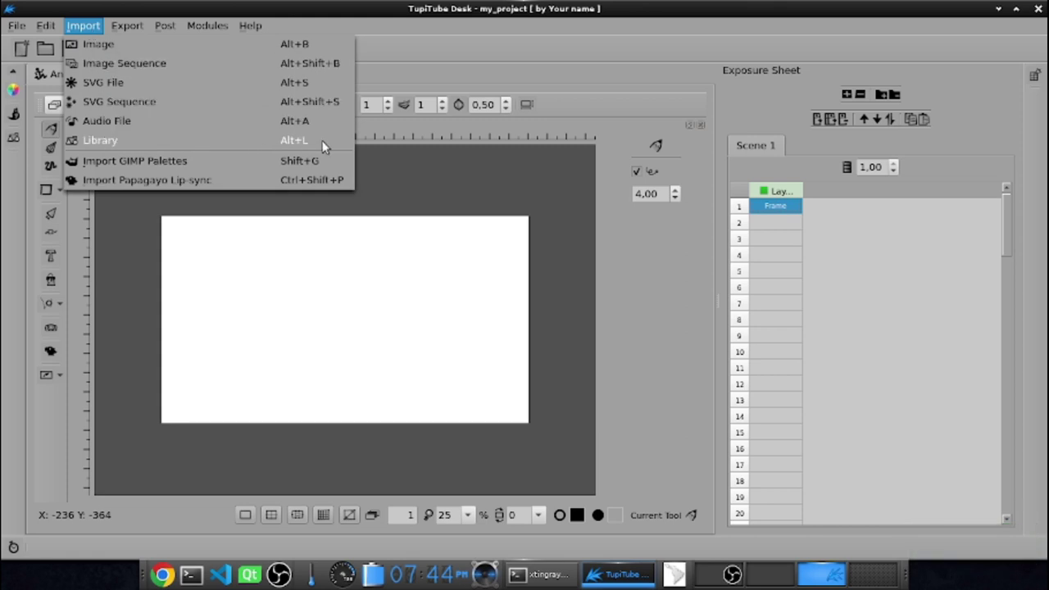
pyautogui.press('Escape')
pyautogui.hotkey('ctrl', 'o')
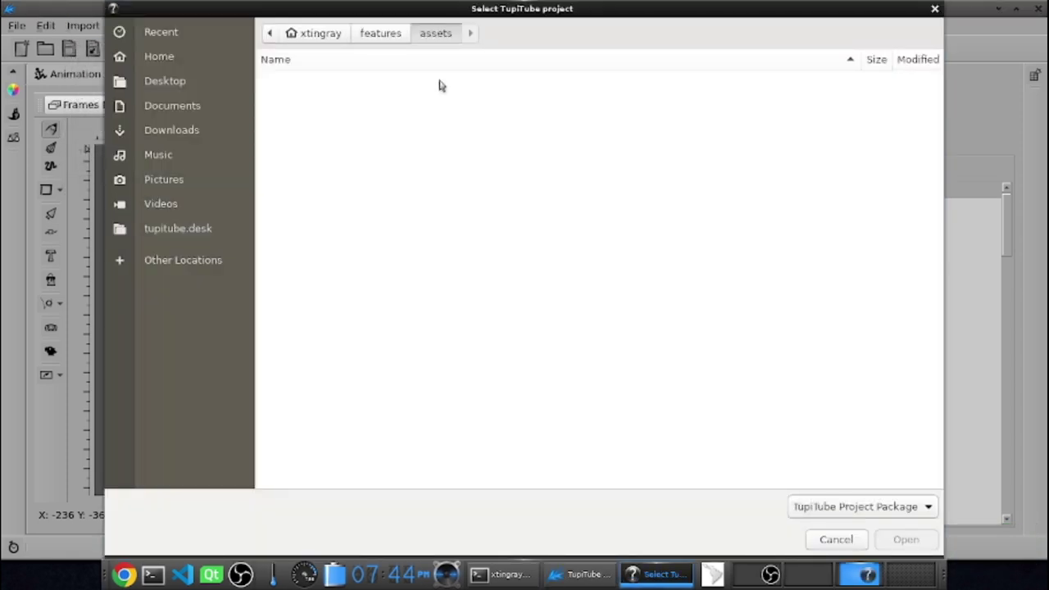
pyautogui.click(386, 33)
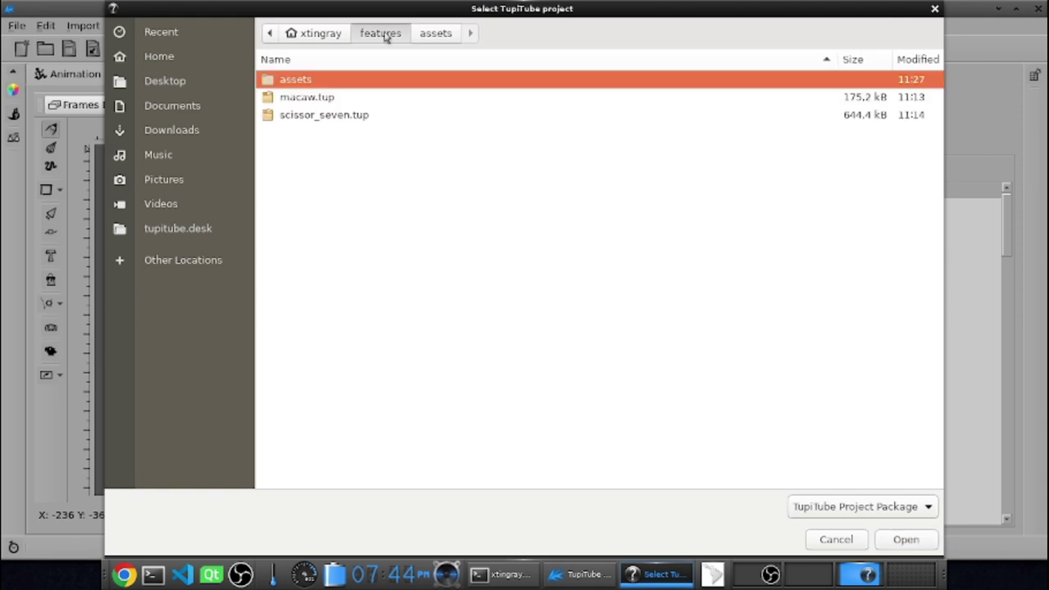
pyautogui.click(316, 98)
pyautogui.doubleClick(317, 99)
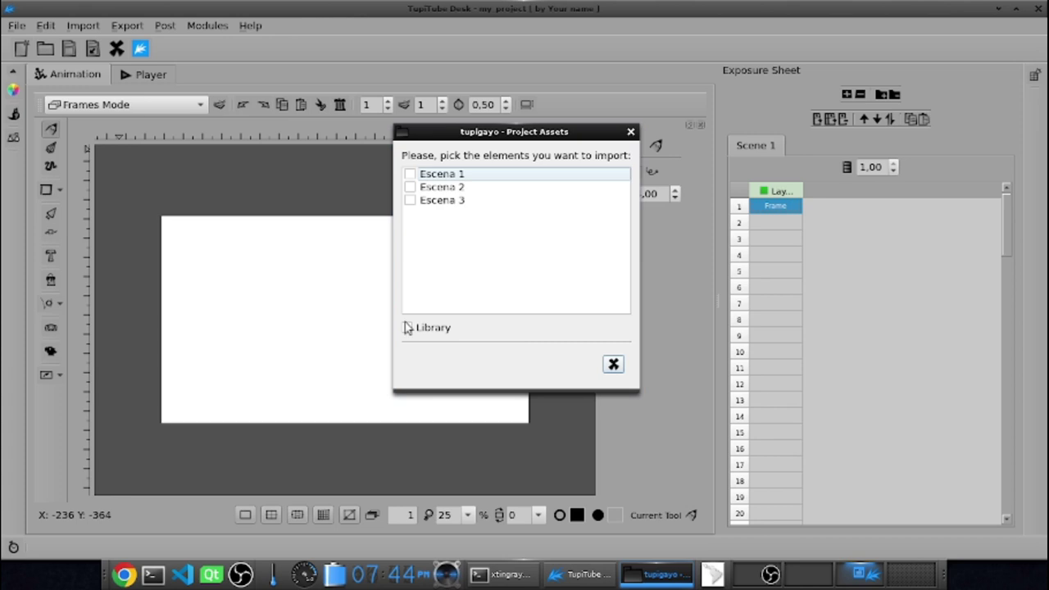
pyautogui.click(407, 328)
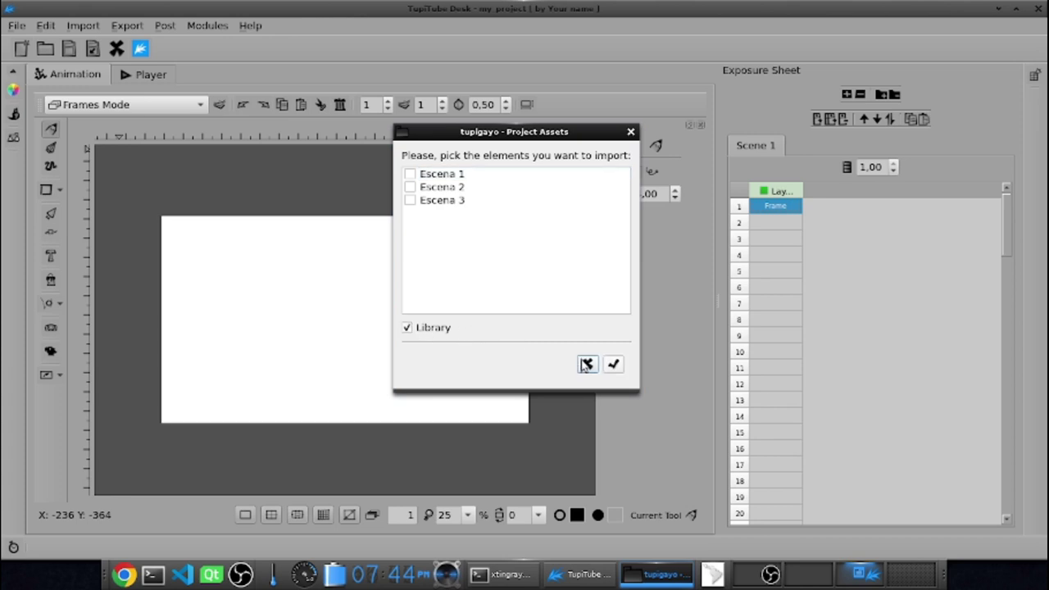
pyautogui.click(613, 364)
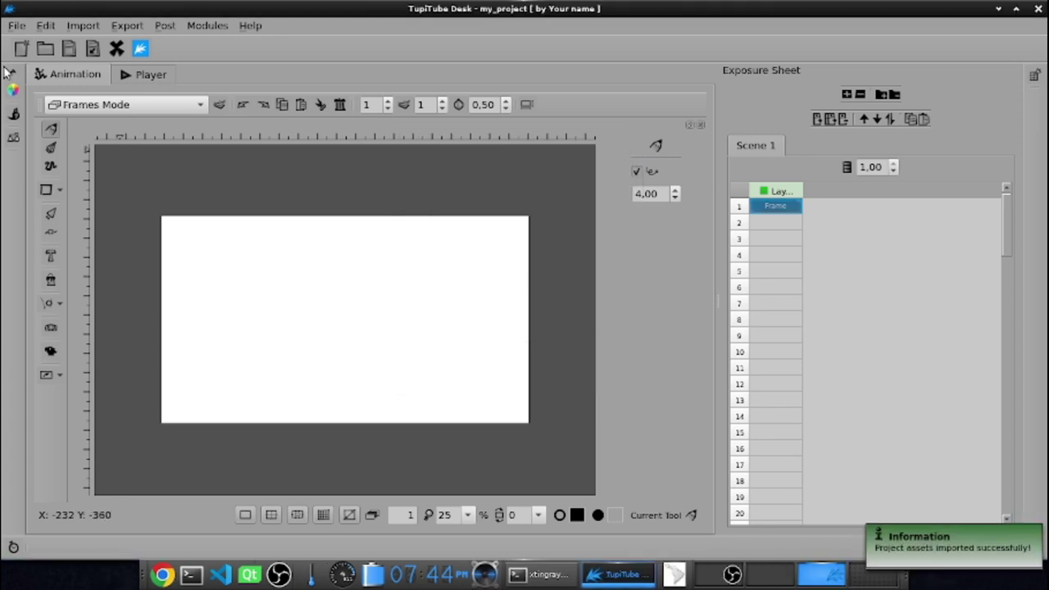
# Preview the imported logo, logoloro, object00 and title items in the Library.
pyautogui.click(14, 139)
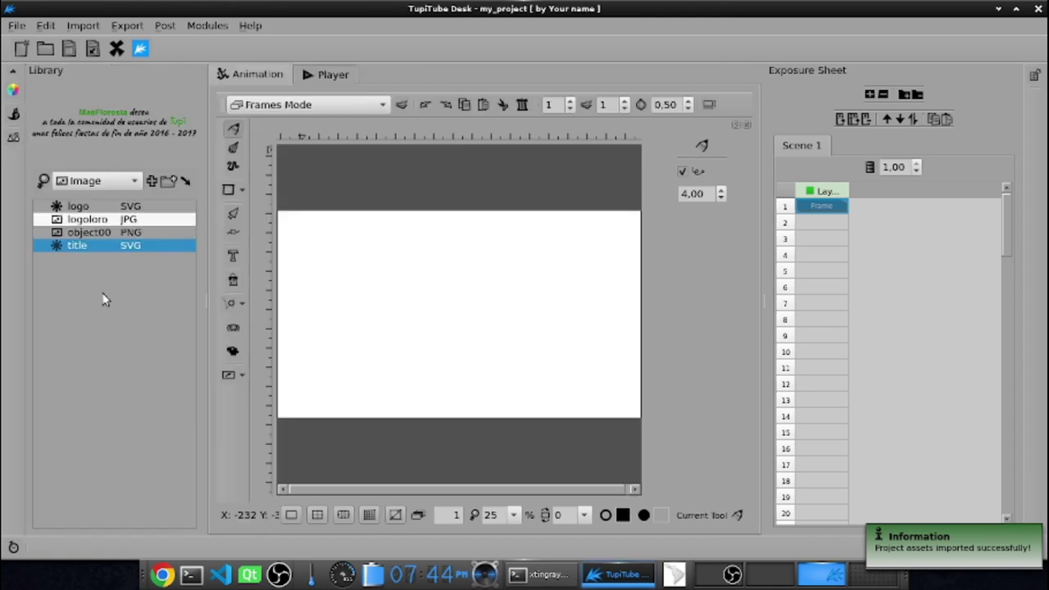
pyautogui.click(114, 207)
pyautogui.press('Down')
pyautogui.press('Down')
pyautogui.press('Down')
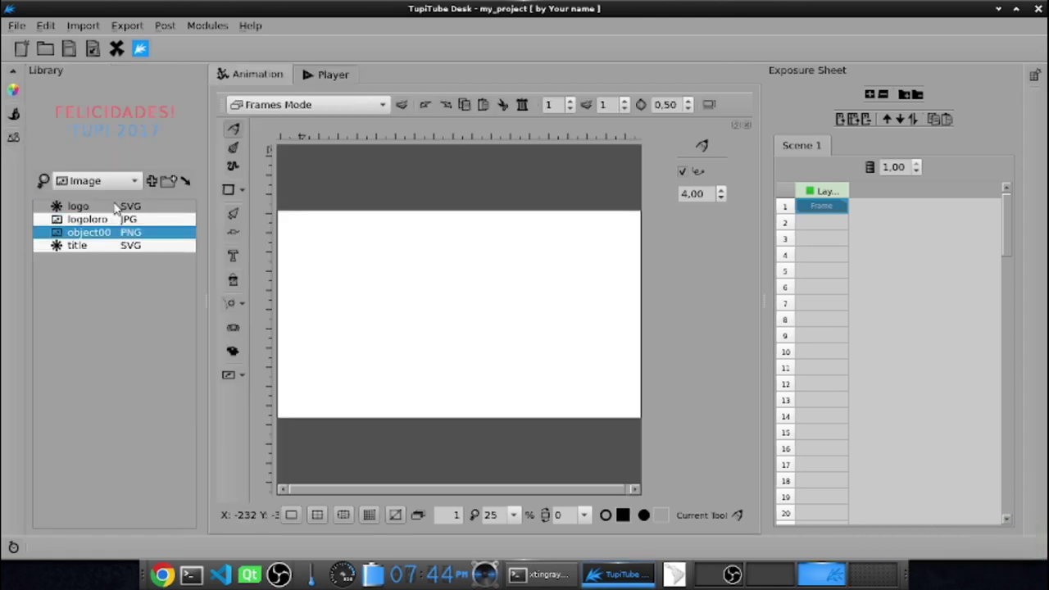
pyautogui.press('Up')
pyautogui.click(115, 206)
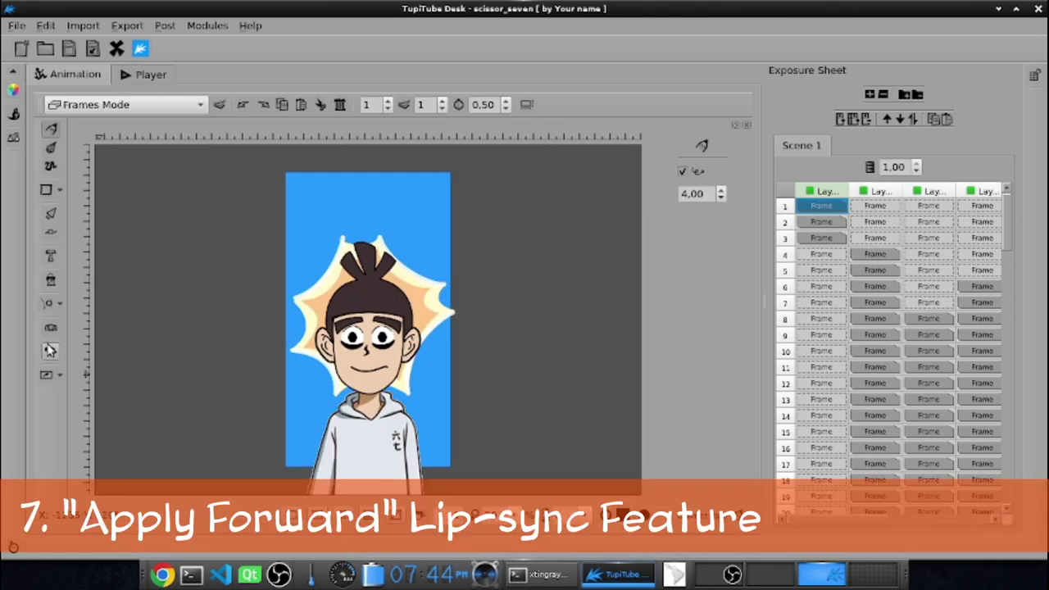
# Edit voice 1.pgo's mouth, dragging it up-right on frame 4 only, then compare neighbouring frames.
pyautogui.click(50, 352)
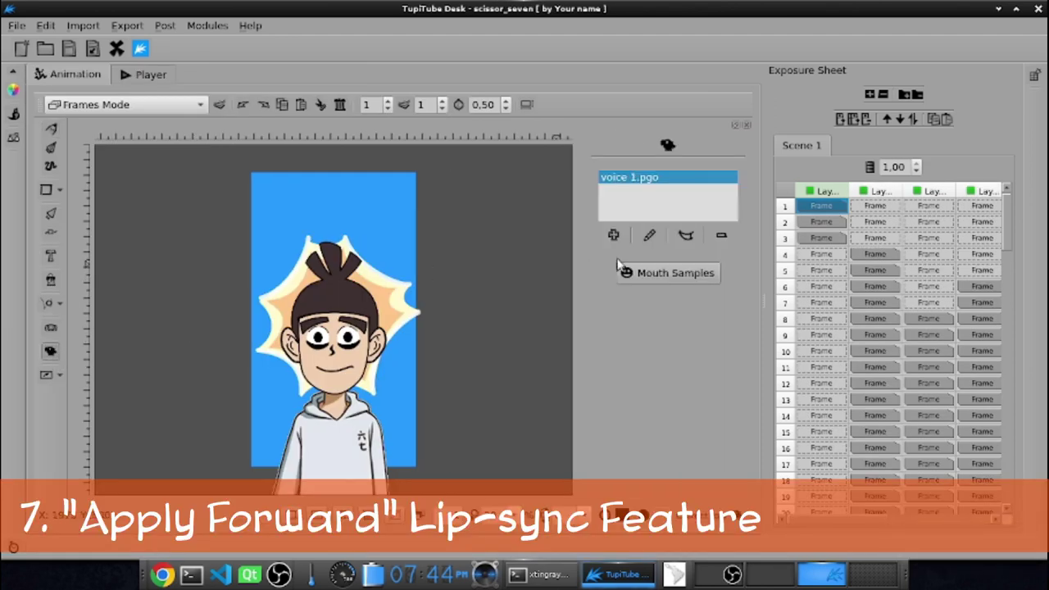
pyautogui.click(685, 236)
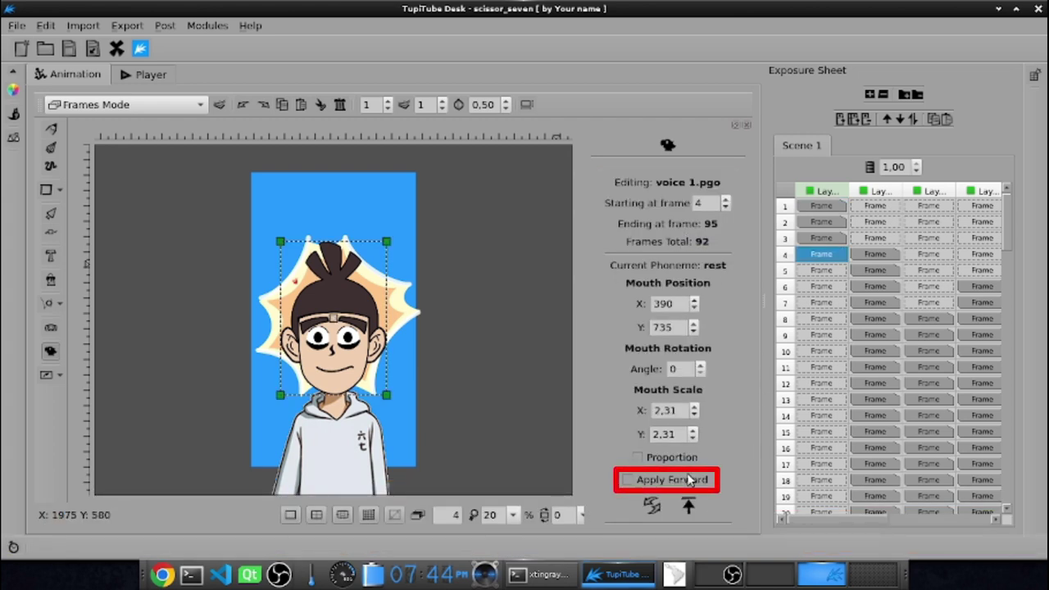
pyautogui.click(628, 480)
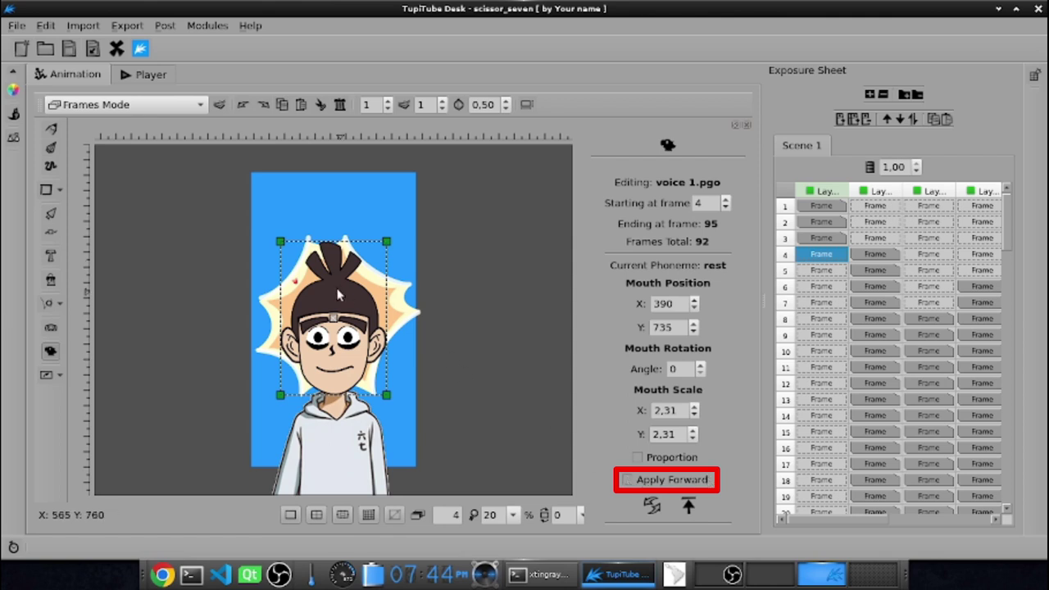
pyautogui.moveTo(334, 319); pyautogui.dragTo(396, 297)
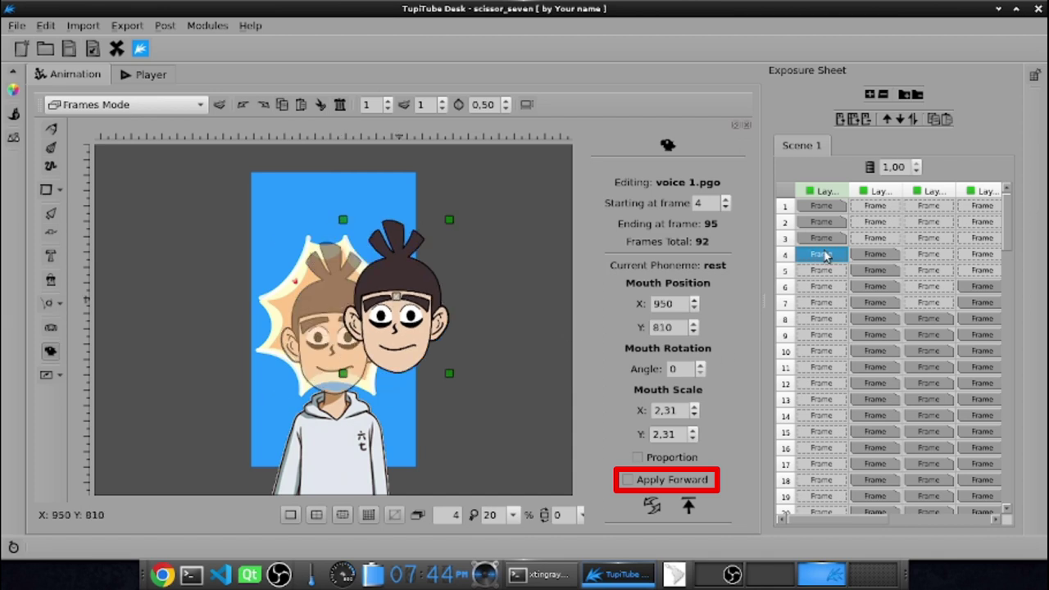
pyautogui.press('Down')
pyautogui.press('Up')
pyautogui.press('Down')
pyautogui.press('Down')
pyautogui.press('Down')
pyautogui.press('Down')
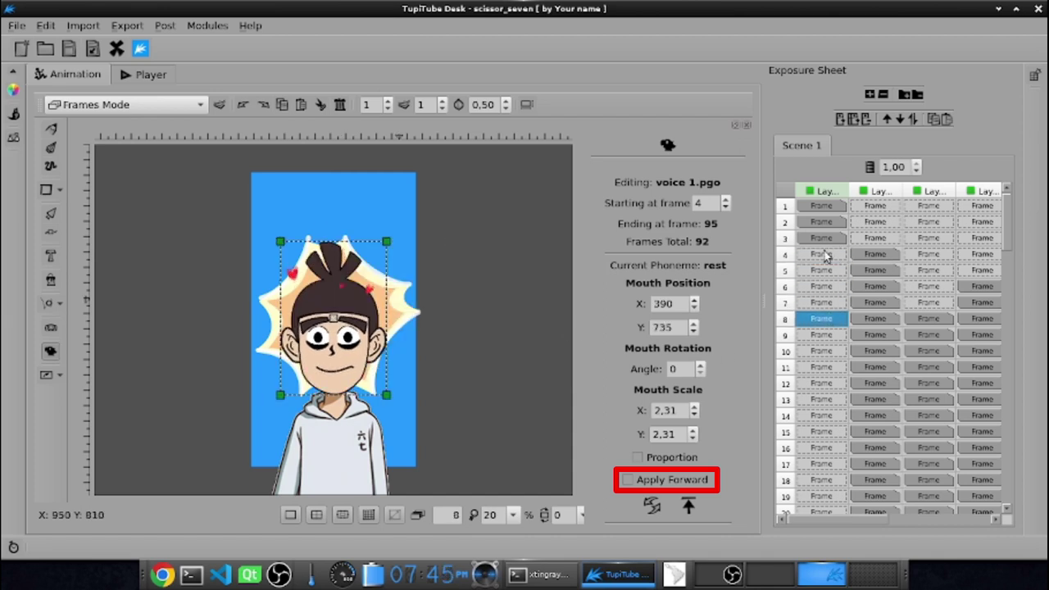
pyautogui.press('Up')
pyautogui.press('Up')
pyautogui.press('Up')
pyautogui.press('Up')
pyautogui.press('Up')
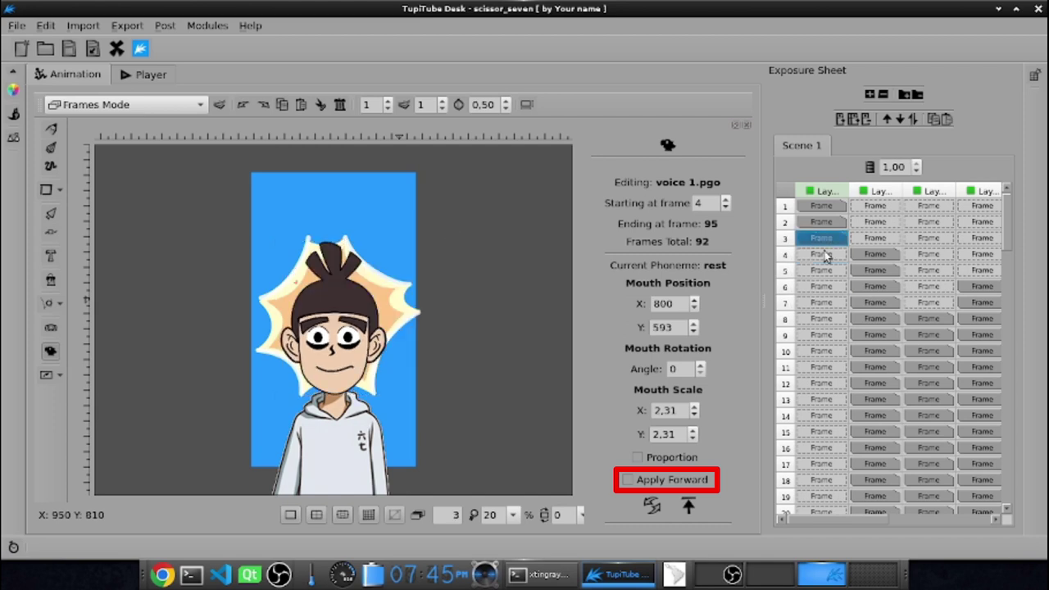
# On frame 4, move the mouth back onto the head and tilt it about 348°.
pyautogui.press('Down')
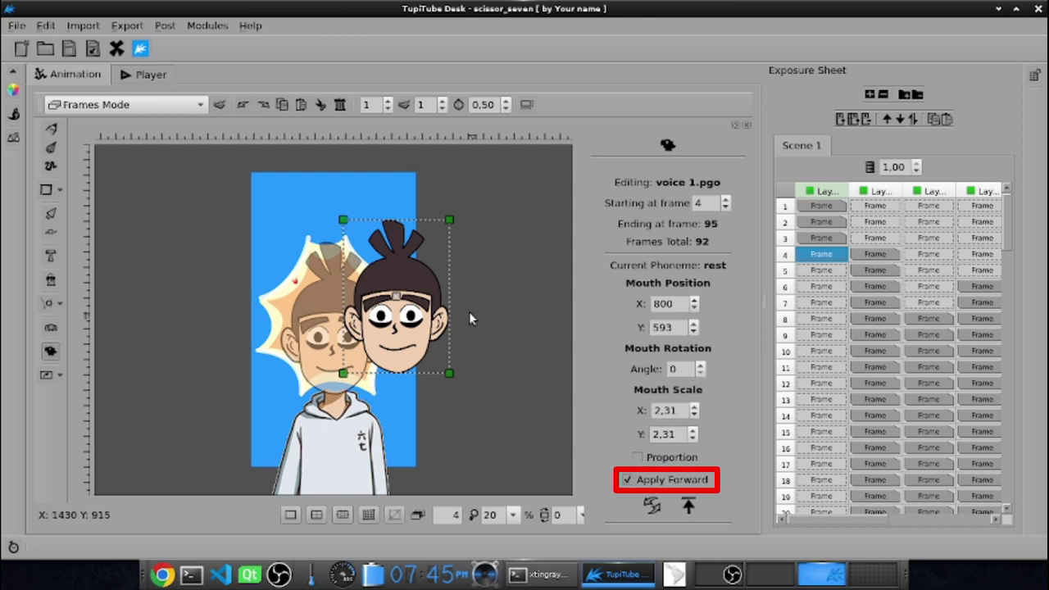
pyautogui.moveTo(399, 301); pyautogui.dragTo(342, 339)
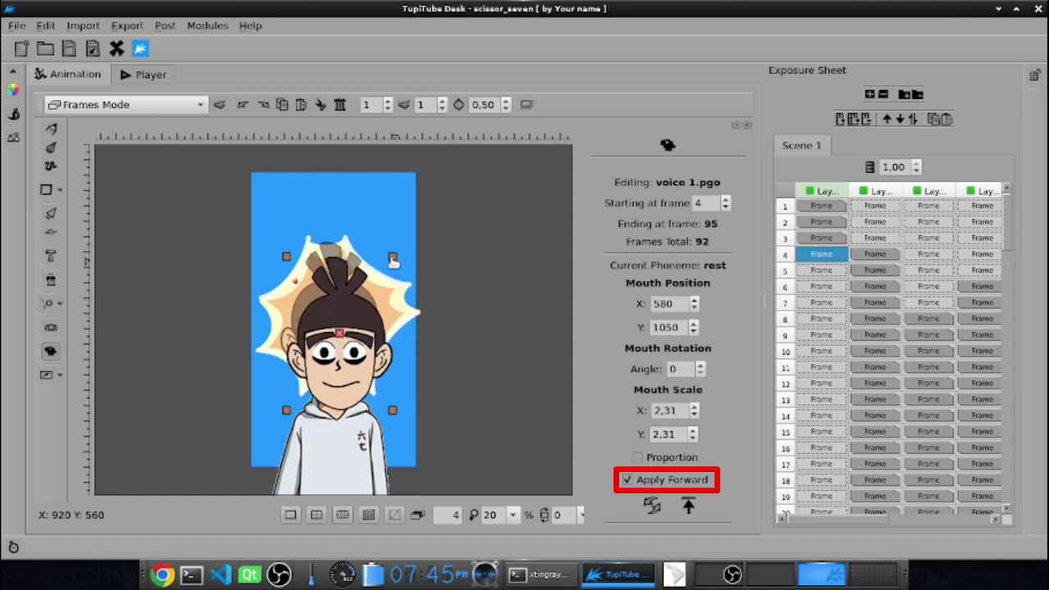
pyautogui.moveTo(398, 262); pyautogui.dragTo(394, 241)
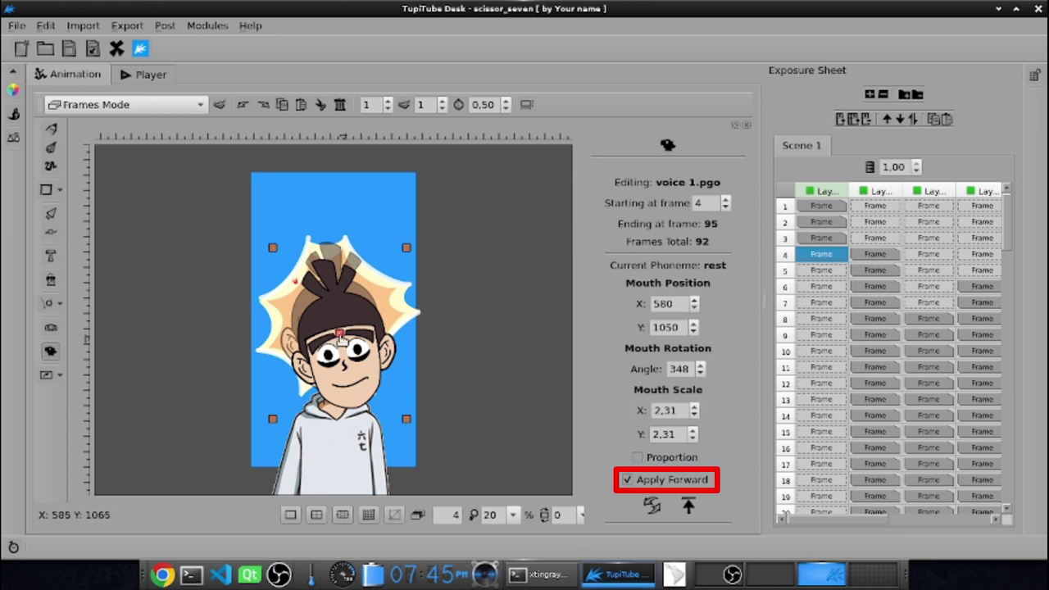
pyautogui.moveTo(342, 339); pyautogui.dragTo(324, 324)
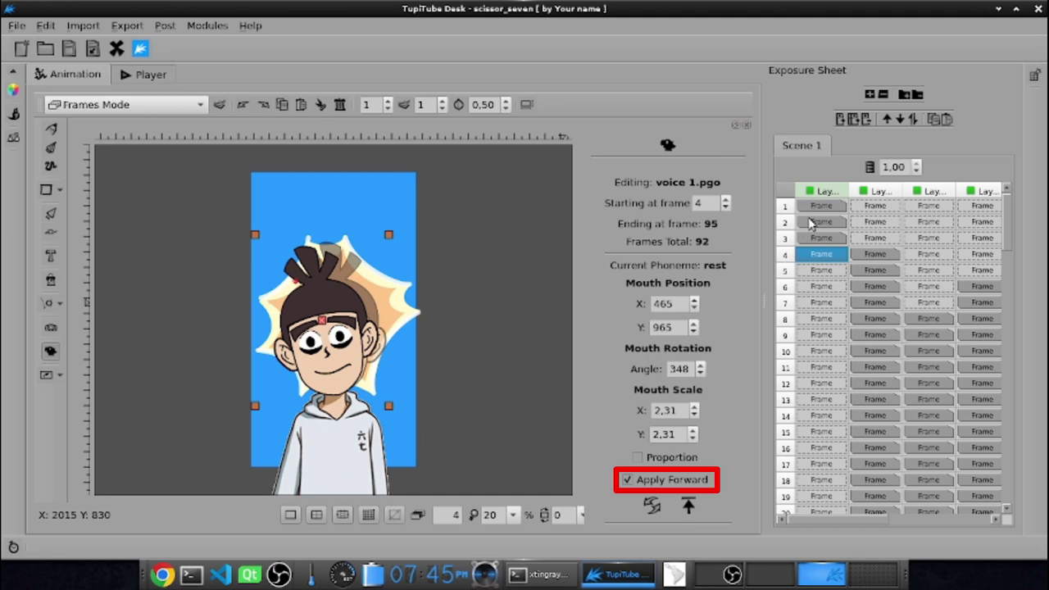
# Verify frames 5 to 14 carry the change, then close mouth editing.
pyautogui.click(817, 271)
pyautogui.press('Down')
pyautogui.press('Down')
pyautogui.press('Down')
pyautogui.press('Down')
pyautogui.press('Down')
pyautogui.press('Down')
pyautogui.press('Down')
pyautogui.press('Down')
pyautogui.press('Down')
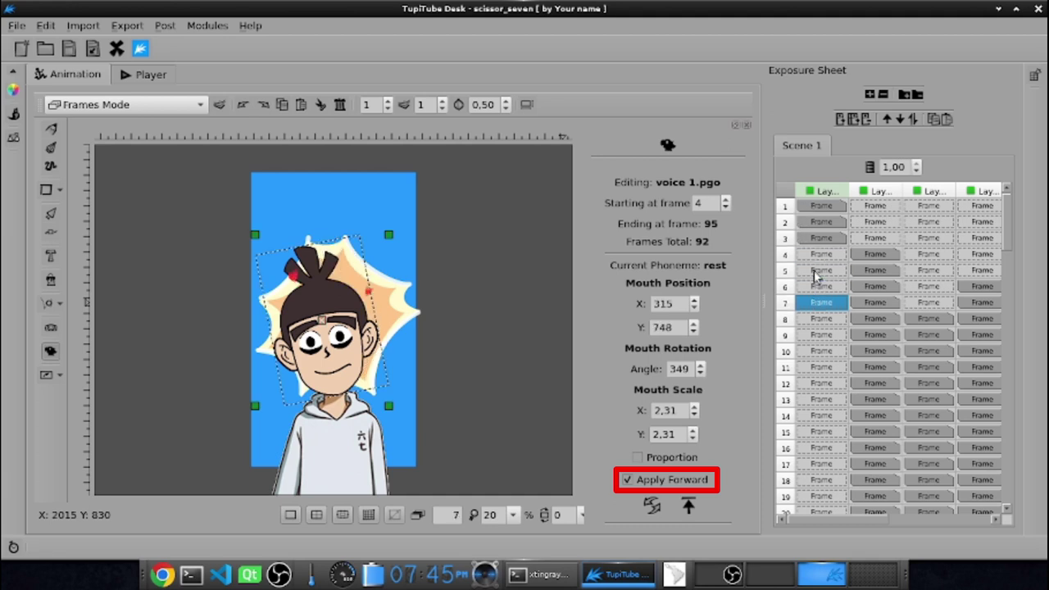
pyautogui.press('Up')
pyautogui.press('Up')
pyautogui.press('Up')
pyautogui.press('Up')
pyautogui.press('Up')
pyautogui.press('Up')
pyautogui.press('Up')
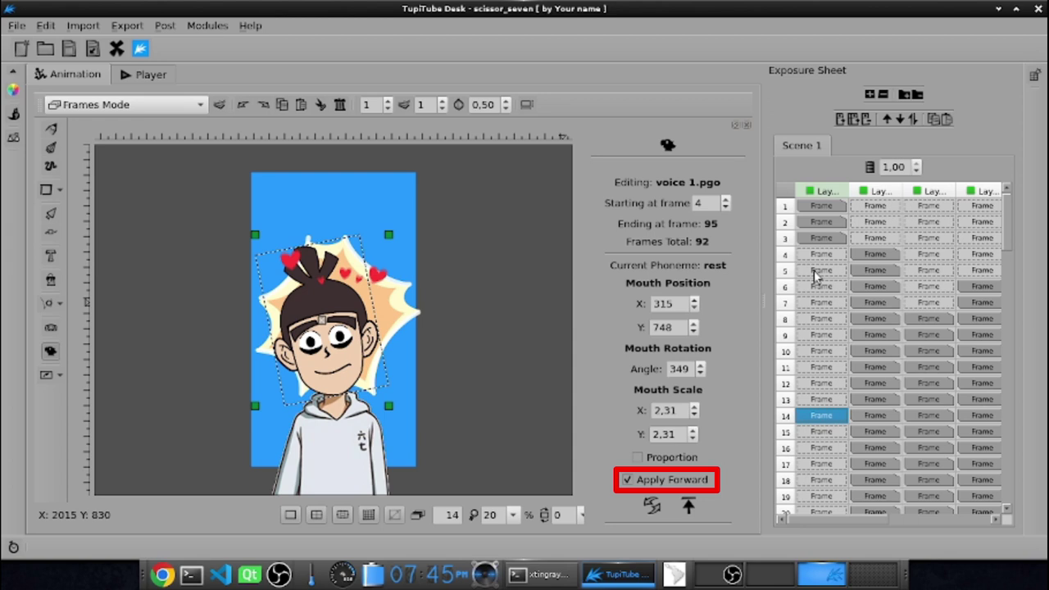
pyautogui.click(817, 271)
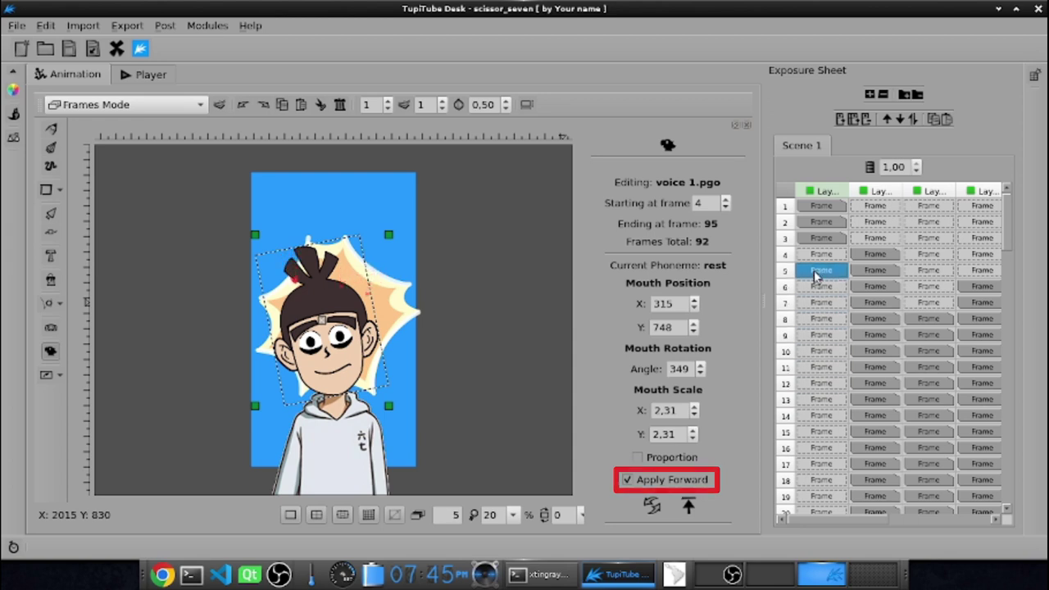
pyautogui.click(688, 506)
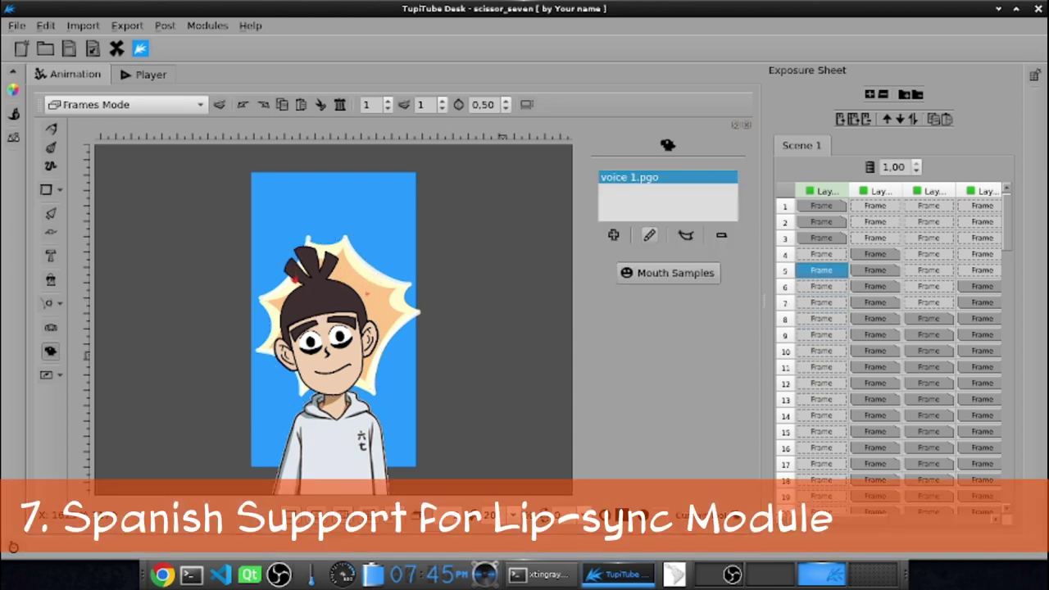
# Set voice 1's phonetic breakdown to Spanish and its spoken text to 'hola cómo están'.
pyautogui.click(649, 236)
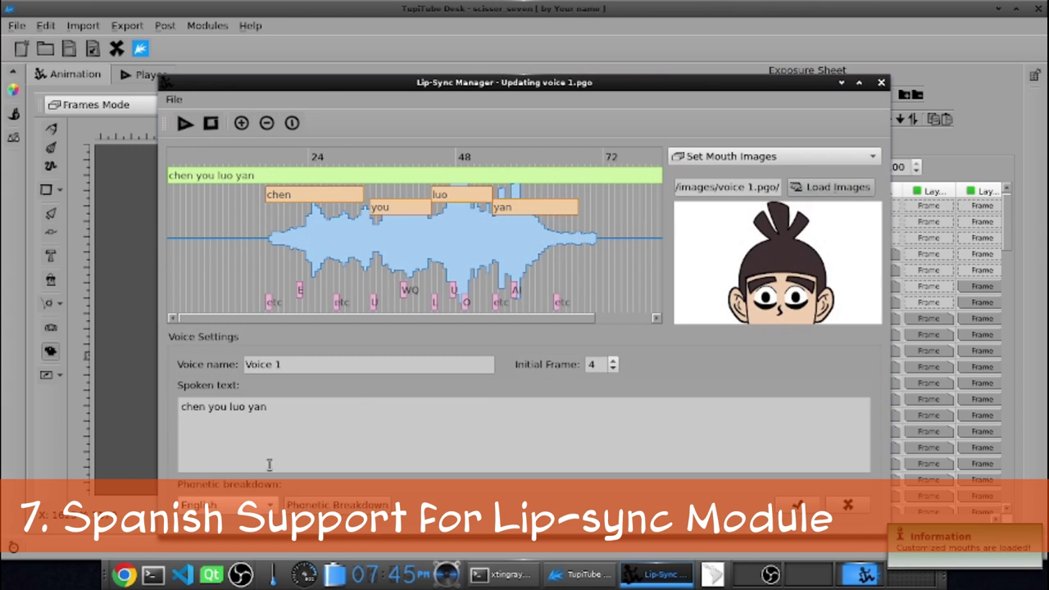
pyautogui.click(261, 506)
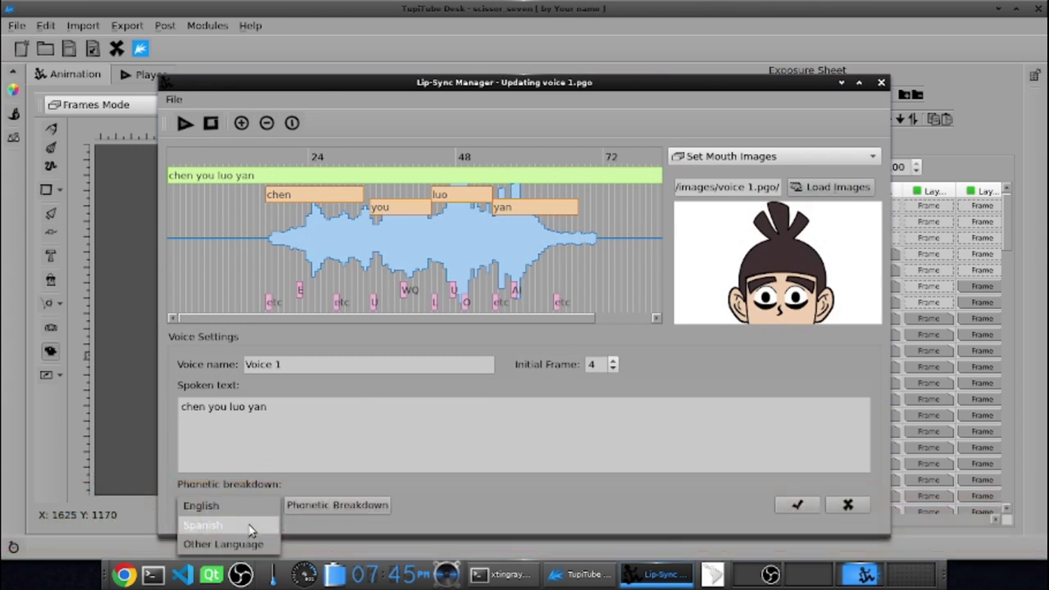
pyautogui.click(251, 532)
pyautogui.tripleClick(282, 403)
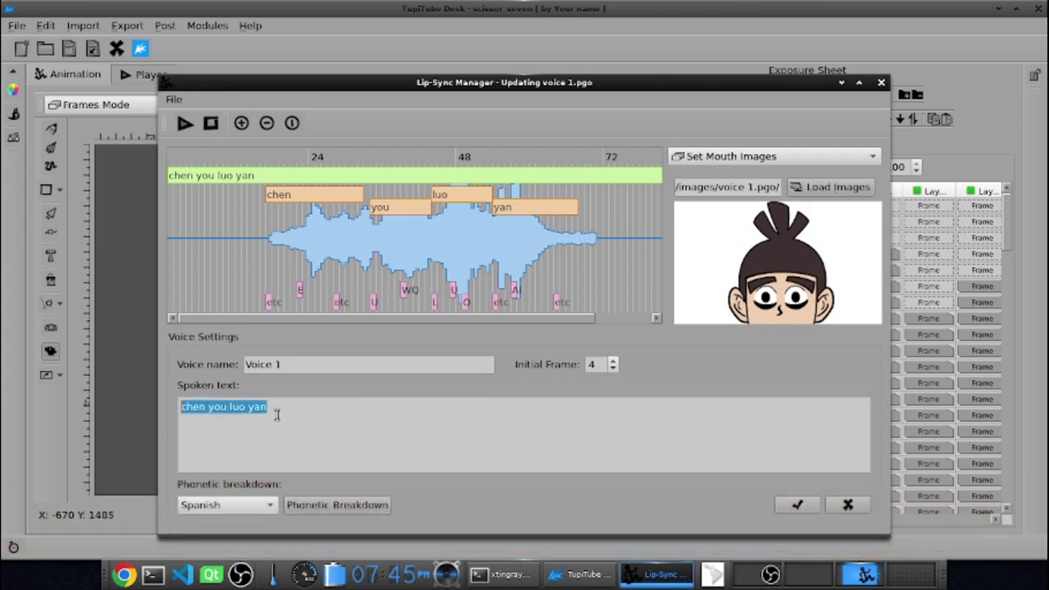
pyautogui.write('hola')
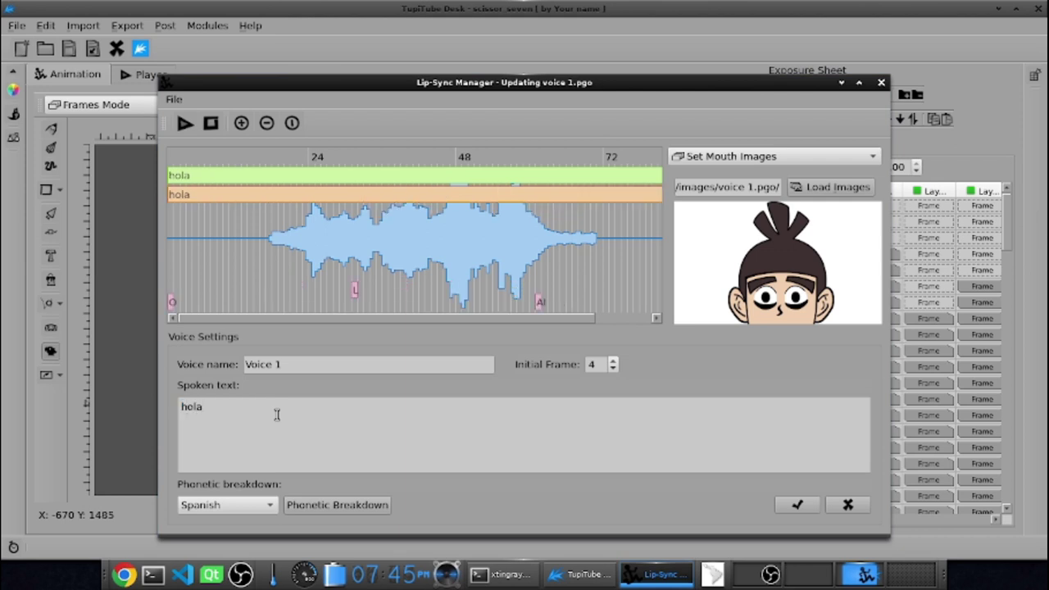
pyautogui.write(' cómo están?')
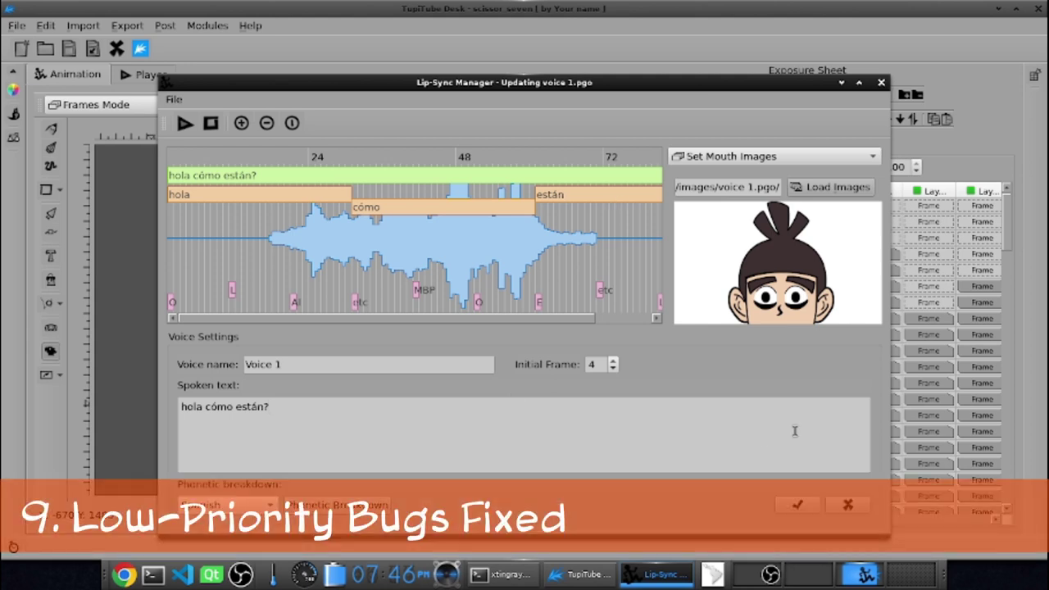
# Close the Lip-Sync Manager and discard the unsaved 'hola cómo están?' spoken-text changes.
pyautogui.click(849, 506)
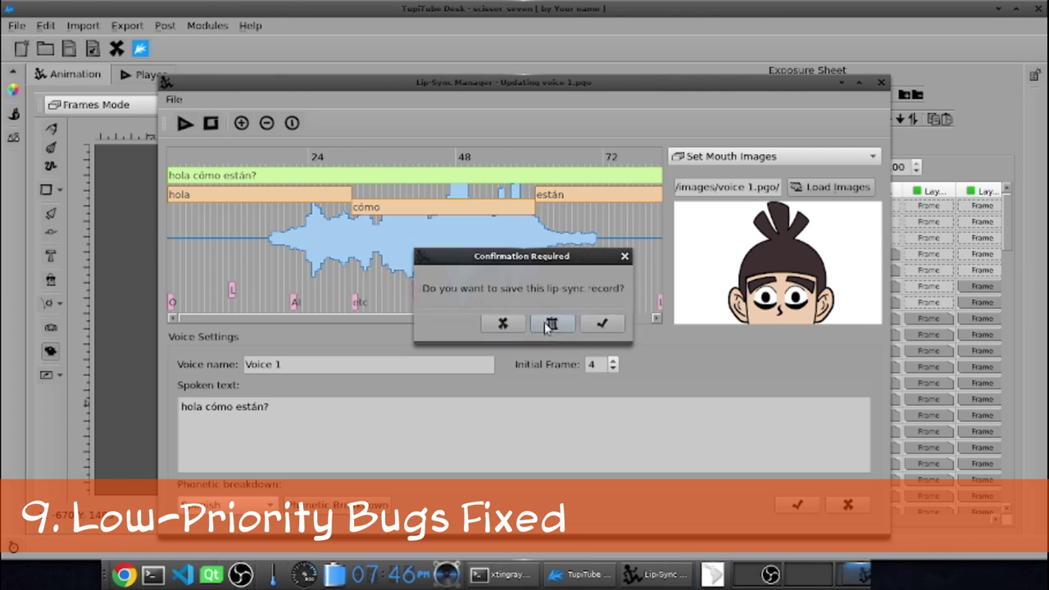
pyautogui.click(553, 324)
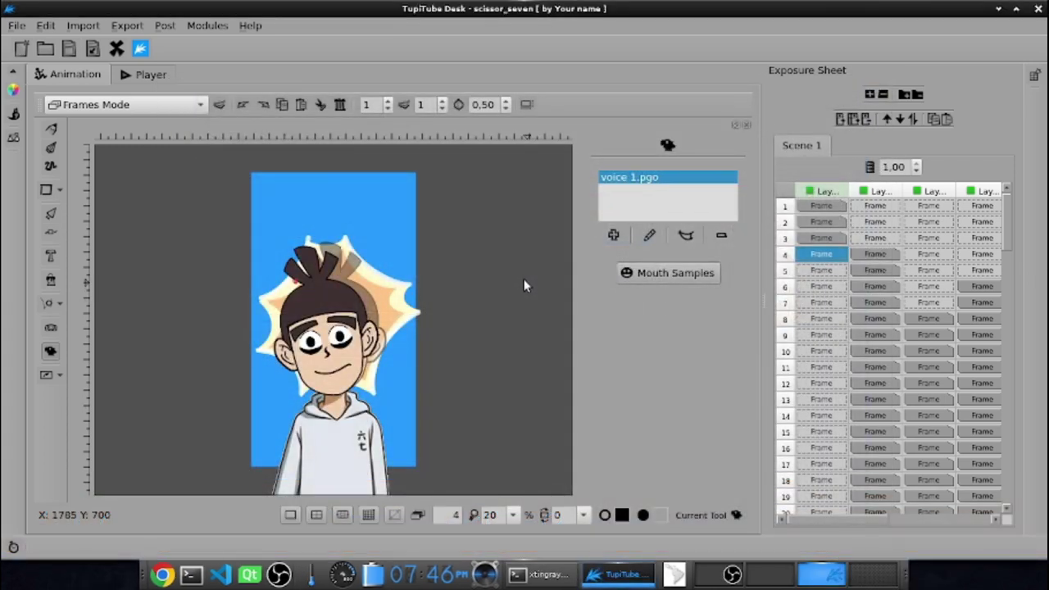